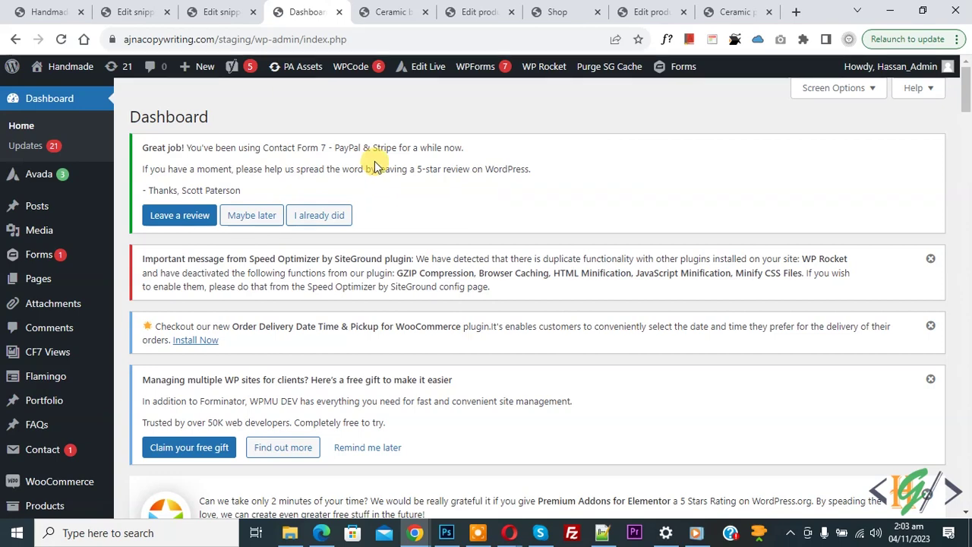
Go to Plugins > Add New from the Dashboard sidebar.
scroll(344, 149, "down", 2)
scroll(343, 150, "down", 3)
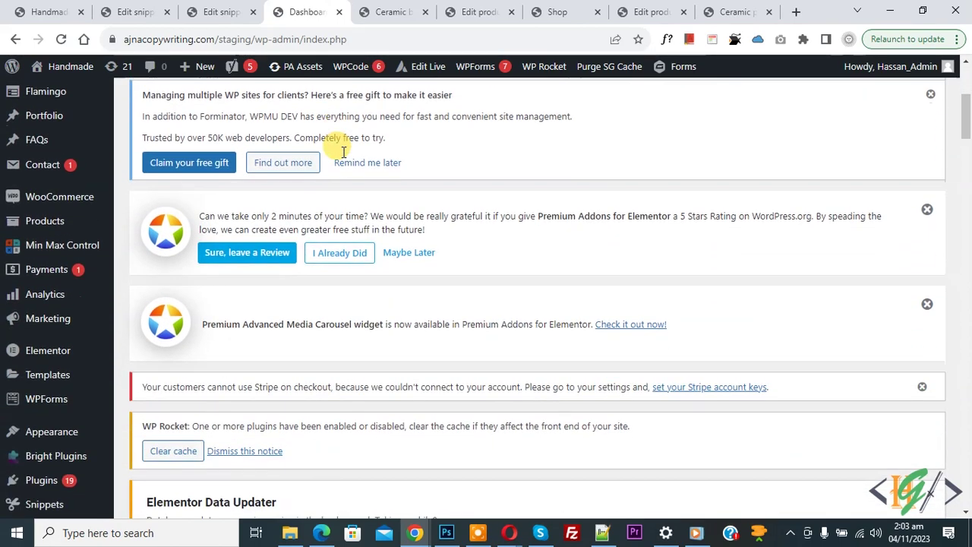
mouse_move(23, 408)
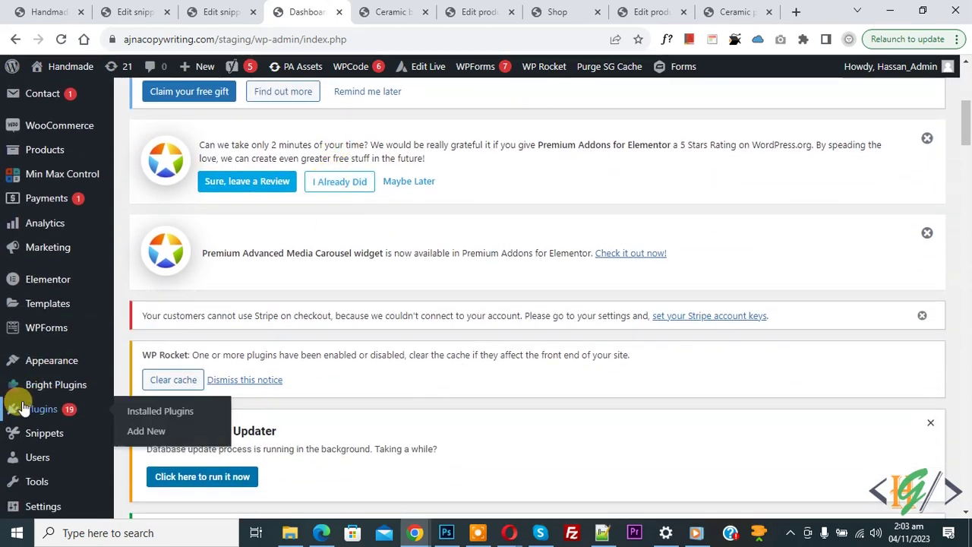
left_click(127, 430)
Search plugins for 'Advanced Custom Fields (ACF)', see it Active, then go to ACF Field Groups.
scroll(472, 195, "down", 5)
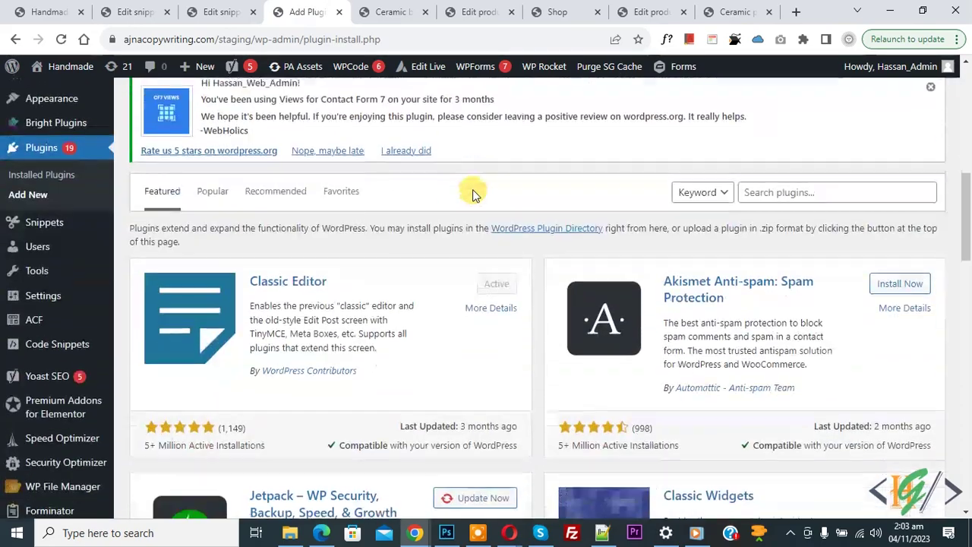
left_click(756, 120)
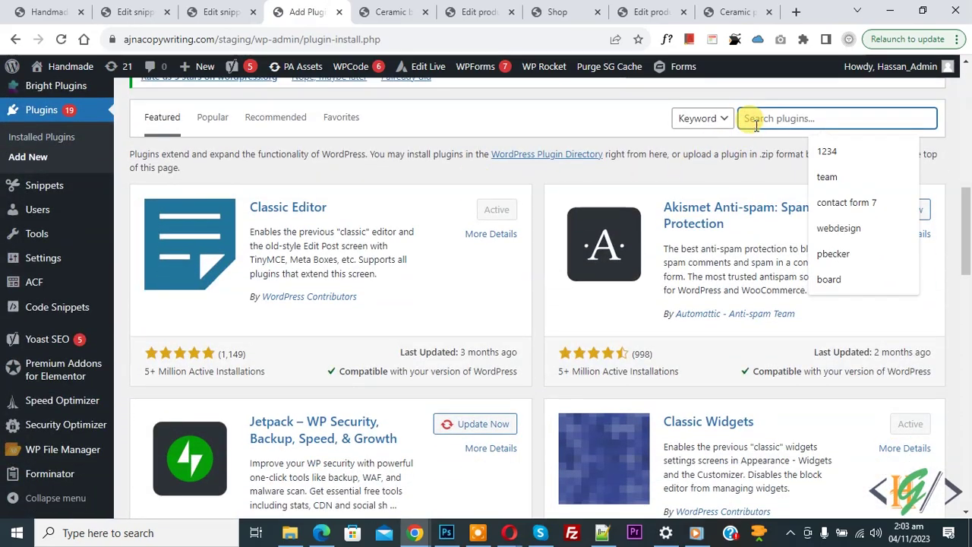
type("Advanced Custom Fields (ACF)")
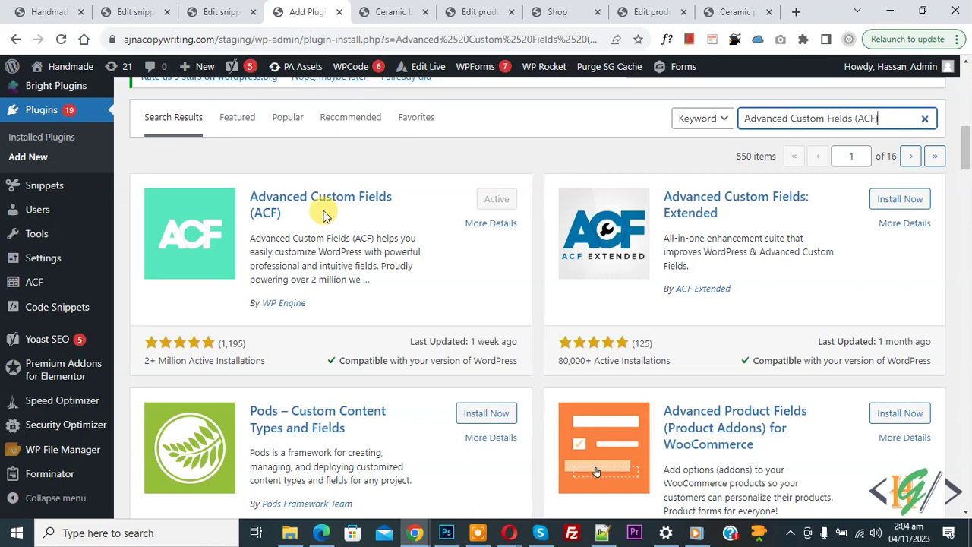
left_click(42, 285)
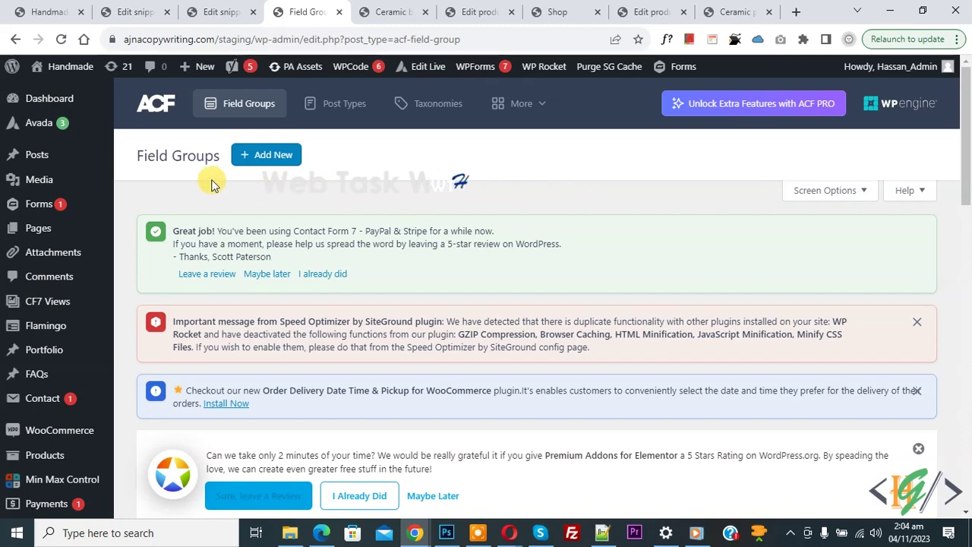
Edit the Custom Product Fields group to view its product brand and product color fields.
scroll(293, 186, "down", 5)
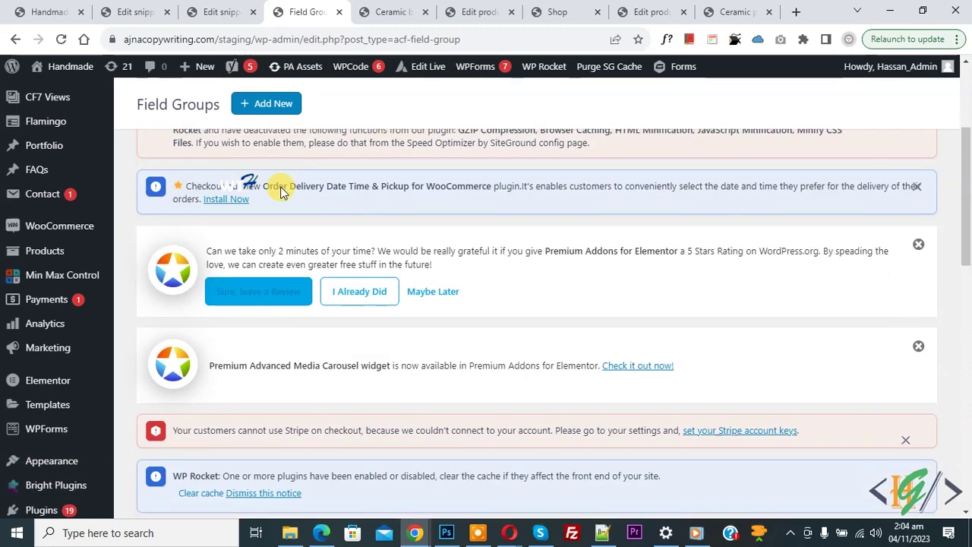
scroll(281, 191, "down", 6)
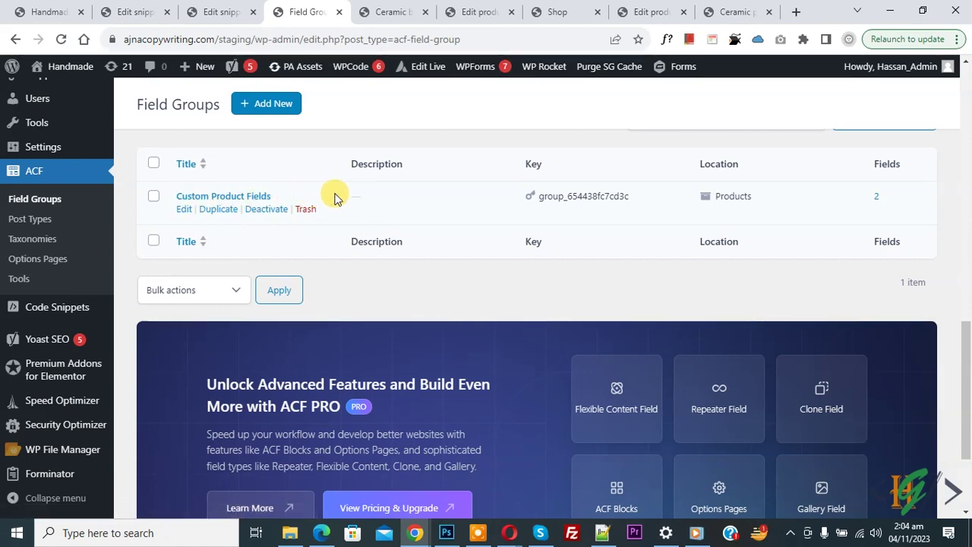
left_click(183, 209)
scroll(463, 243, "down", 3)
scroll(463, 243, "down", 8)
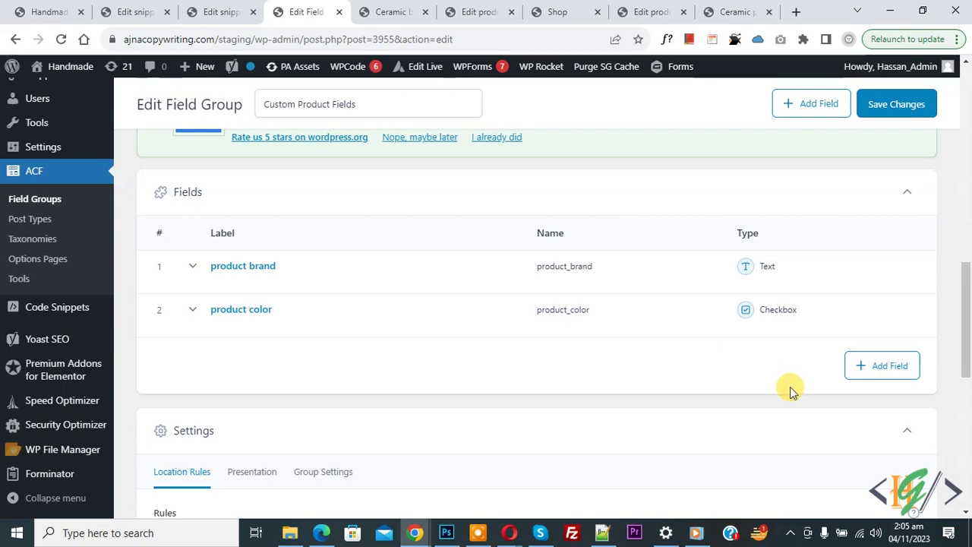
Add a new field to Custom Product Fields using the Image field type.
left_click(876, 369)
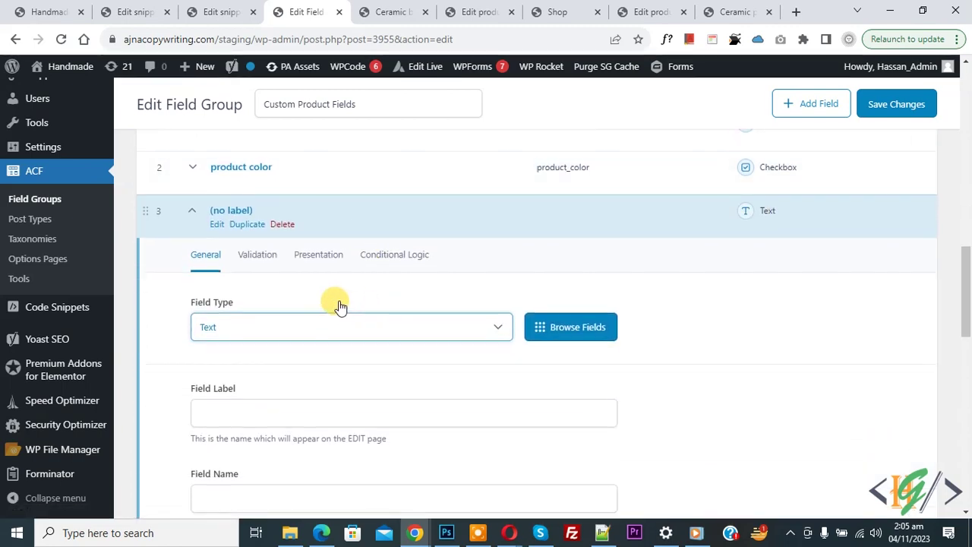
left_click(584, 332)
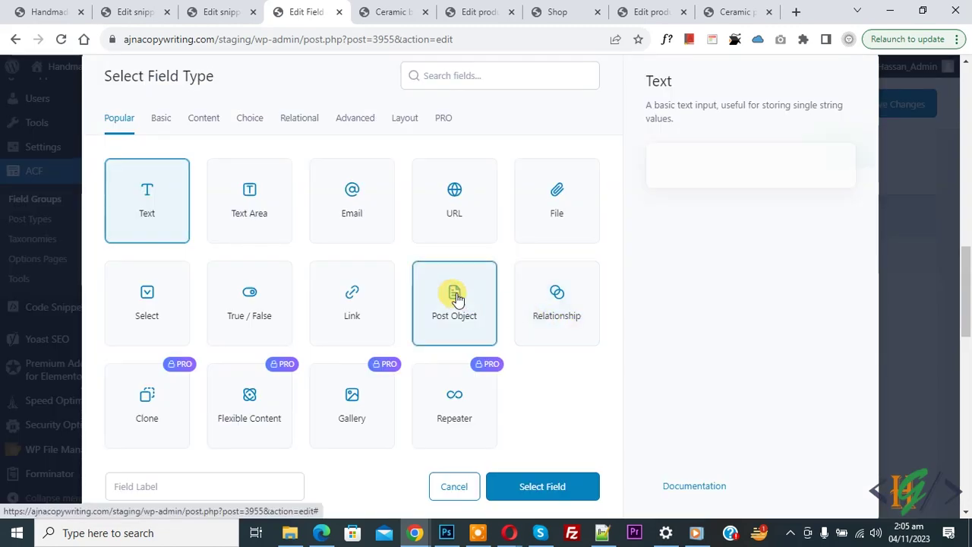
left_click(430, 73)
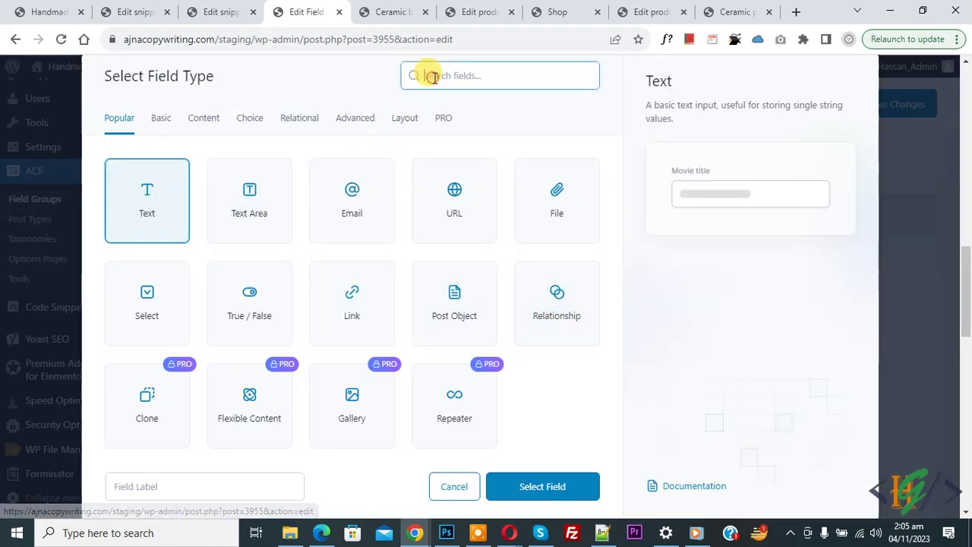
type("imag")
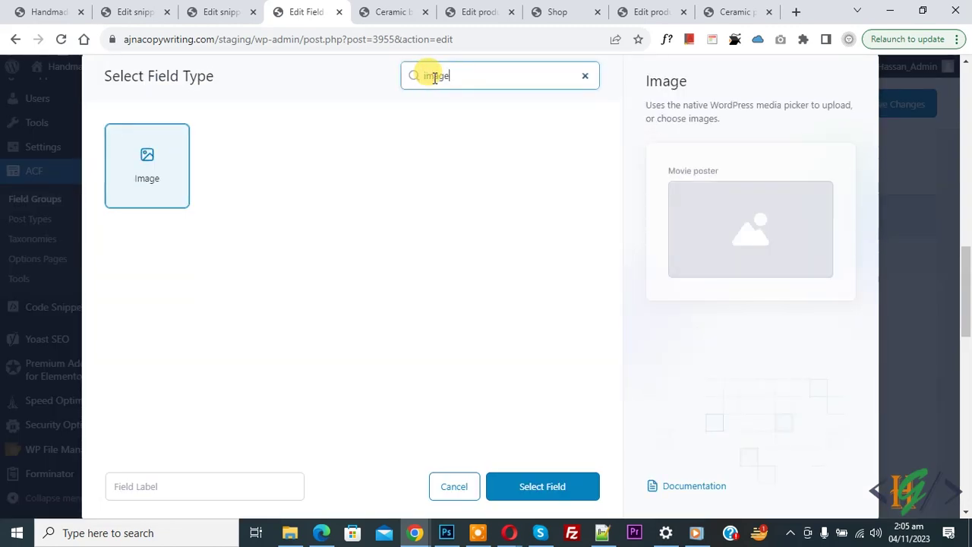
type("e")
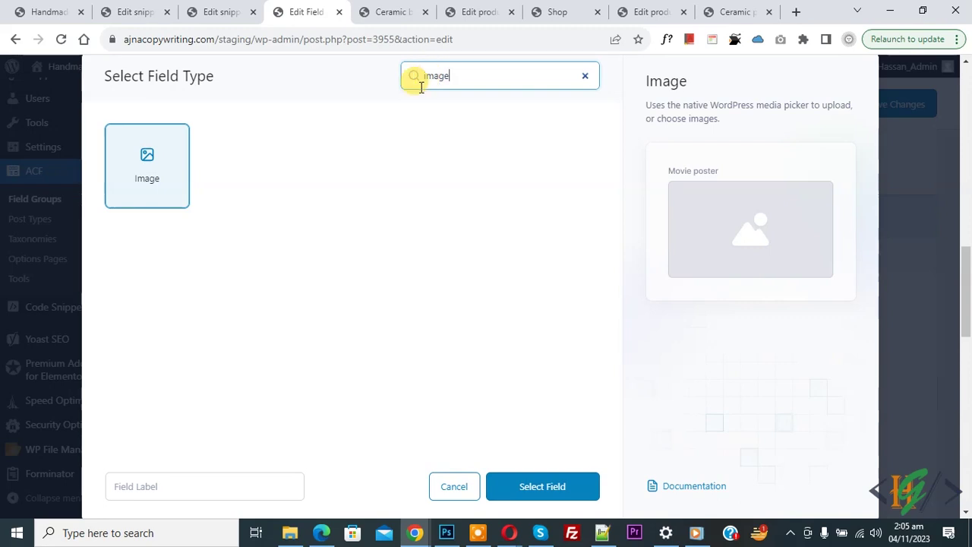
left_click(149, 184)
left_click(542, 487)
Label the new field 'Image' so its name fills as image, and save the group.
scroll(304, 373, "down", 1)
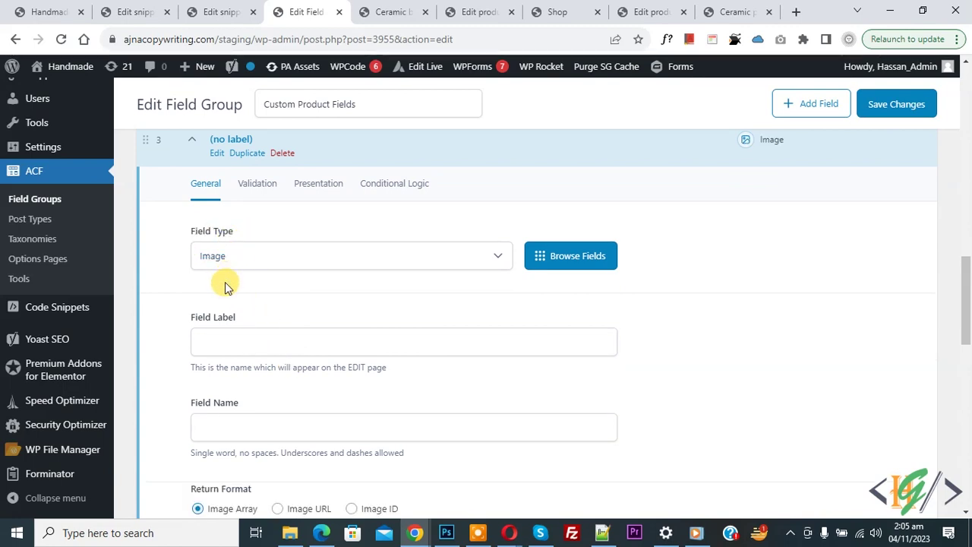
scroll(226, 281, "down", 1)
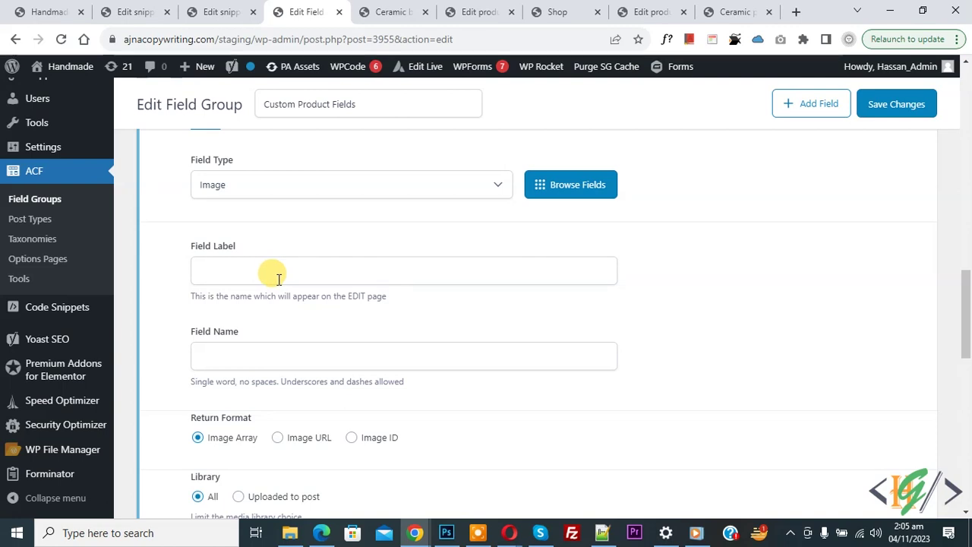
left_click(246, 269)
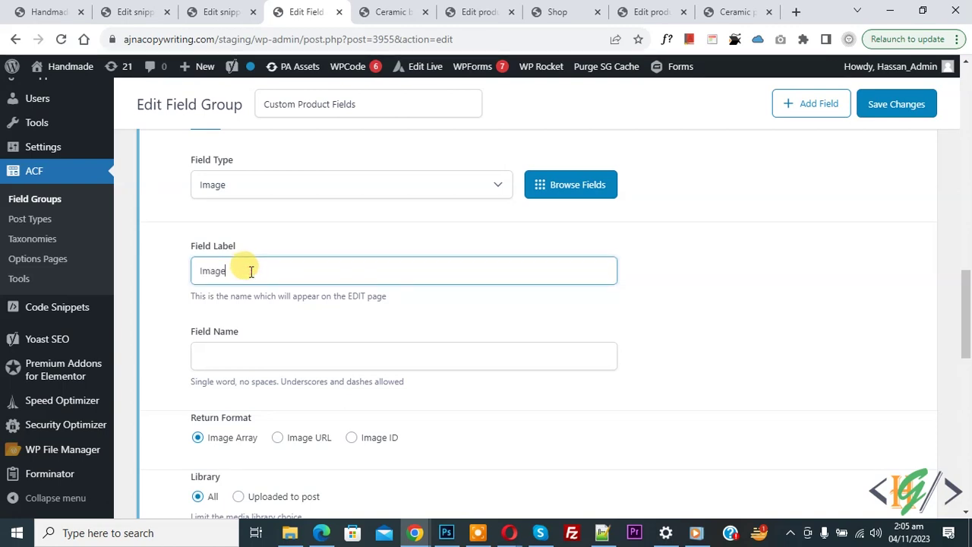
left_click(170, 255)
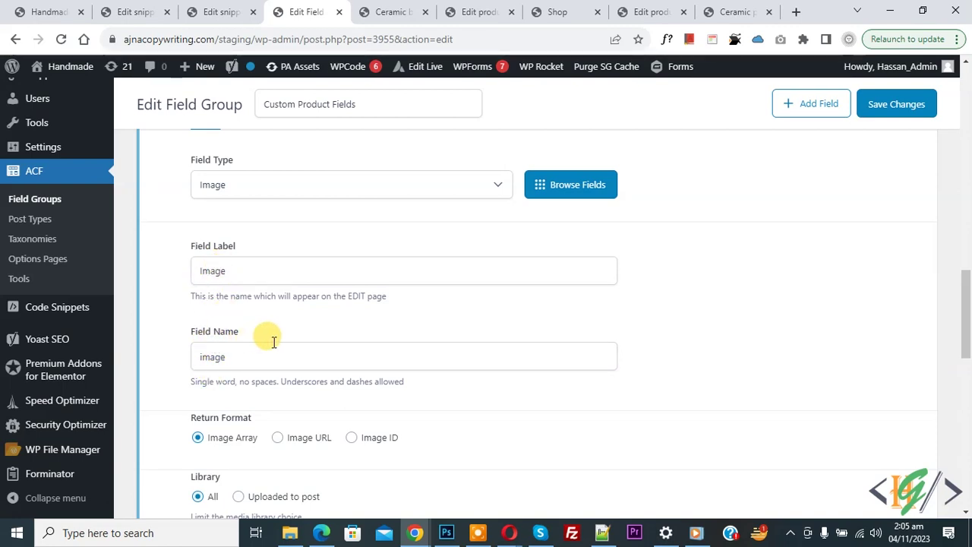
scroll(250, 315, "down", 2)
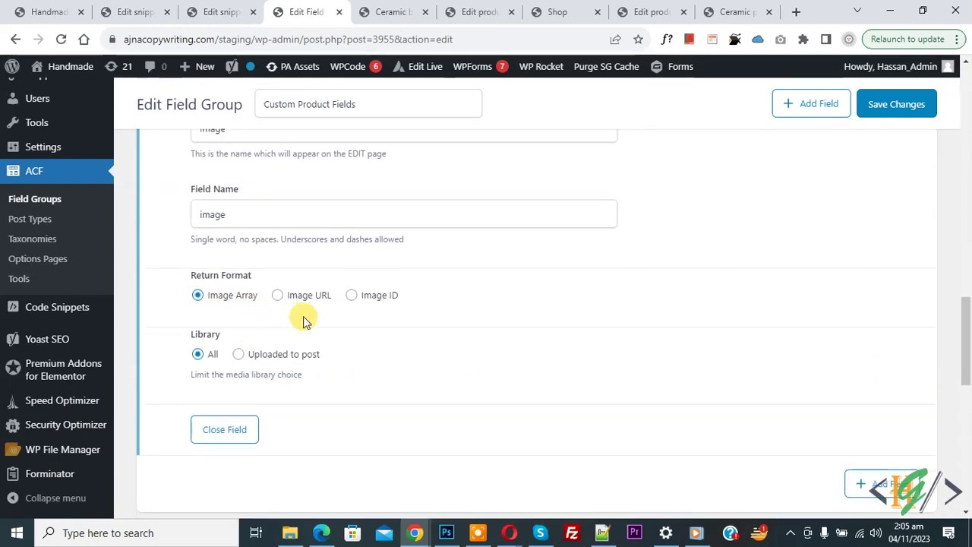
left_click(873, 116)
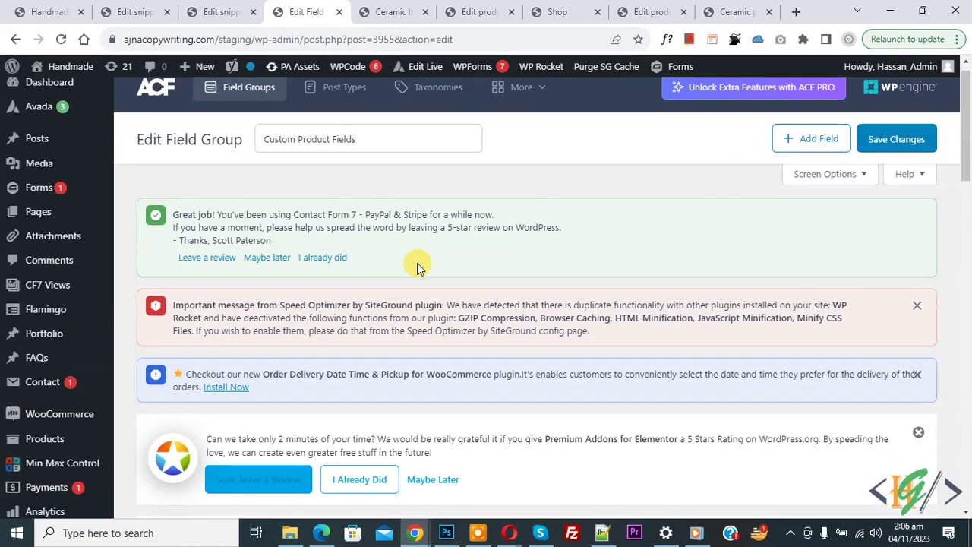
Set the location rule to Post Type is equal to Product and save the group.
scroll(417, 263, "down", 5)
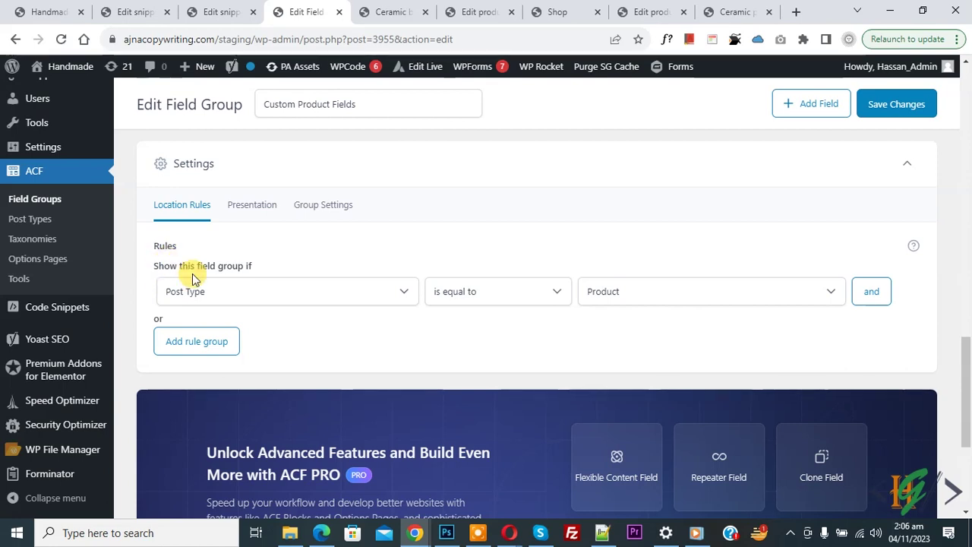
left_click(235, 292)
left_click(235, 291)
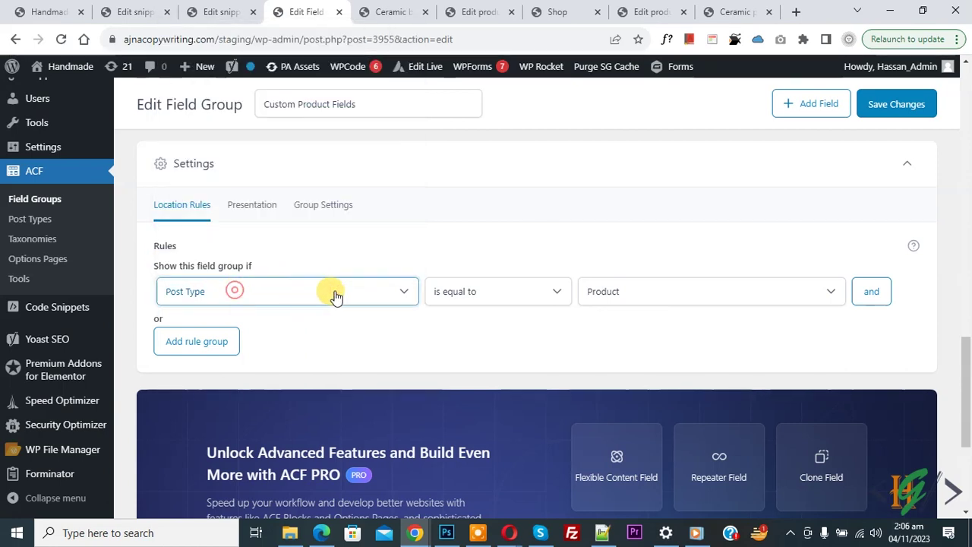
left_click(665, 297)
left_click(624, 156)
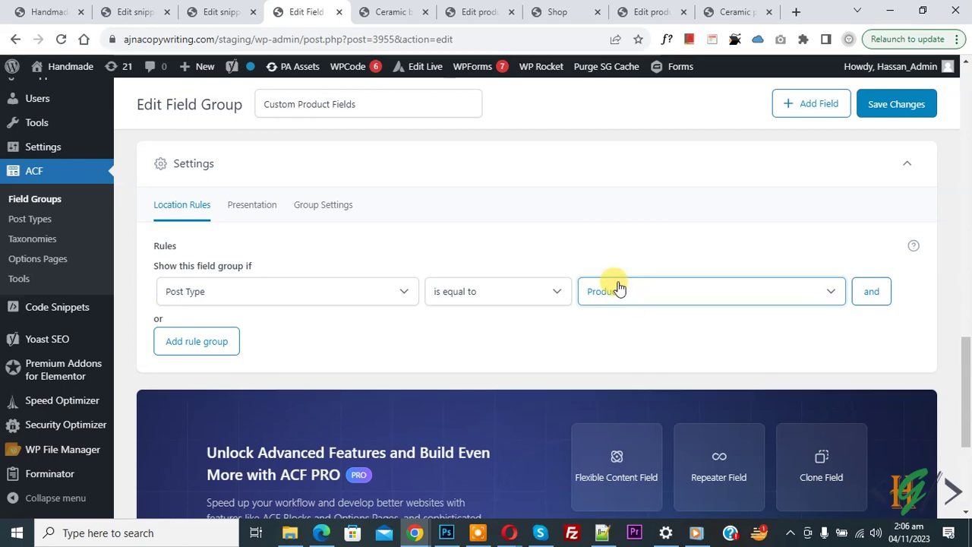
left_click(877, 104)
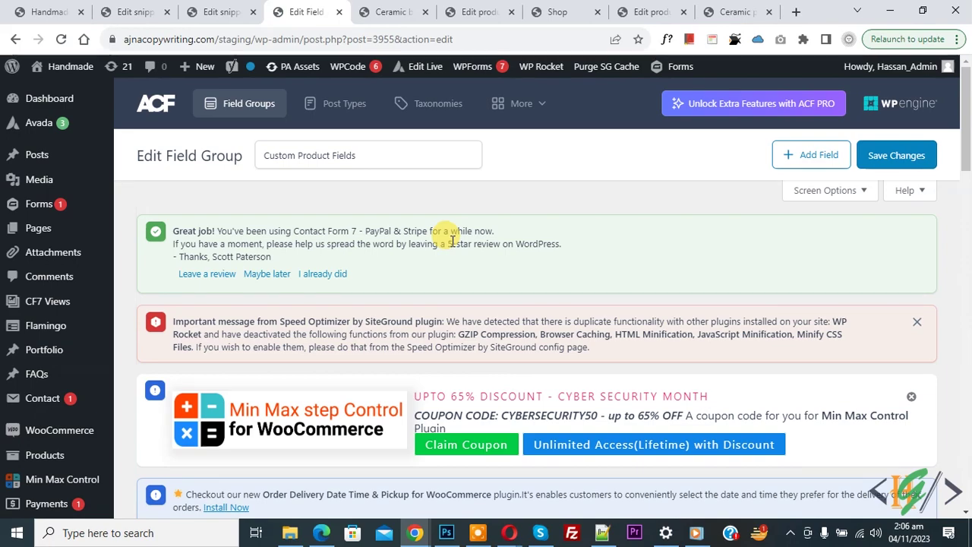
Switch to the Ceramic birds product page tab.
scroll(373, 223, "down", 5)
scroll(381, 232, "down", 8)
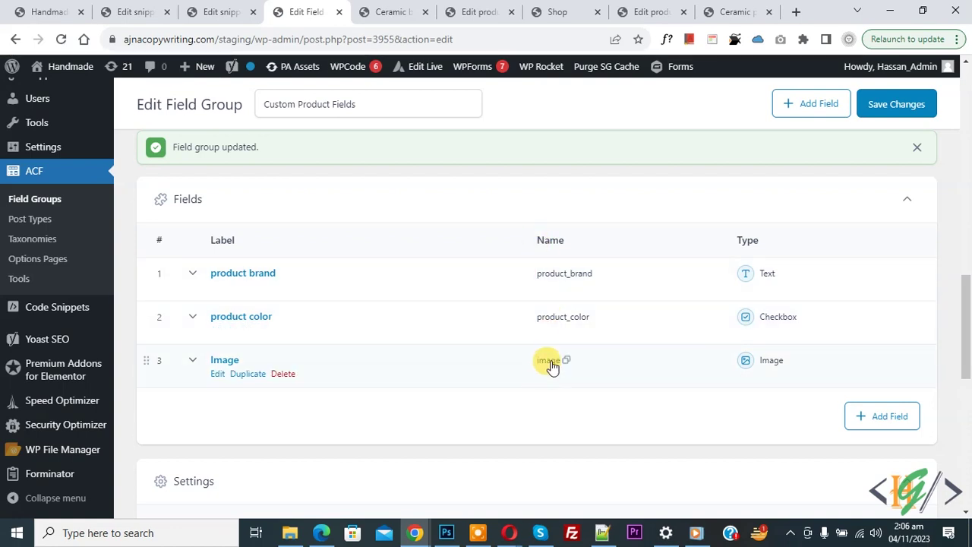
left_click(379, 13)
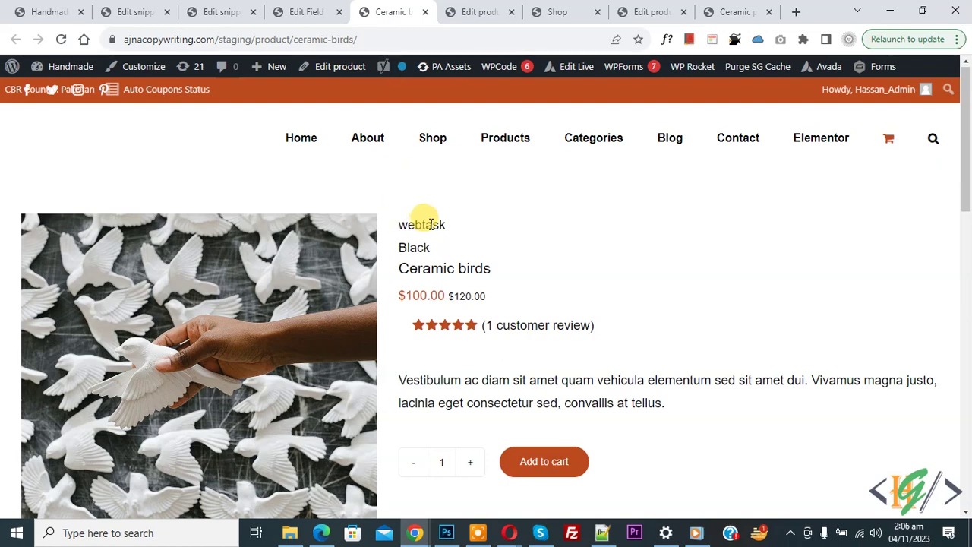
Open Ceramic birds' Edit product screen in a new tab and switch to it.
right_click(334, 67)
left_click(357, 76)
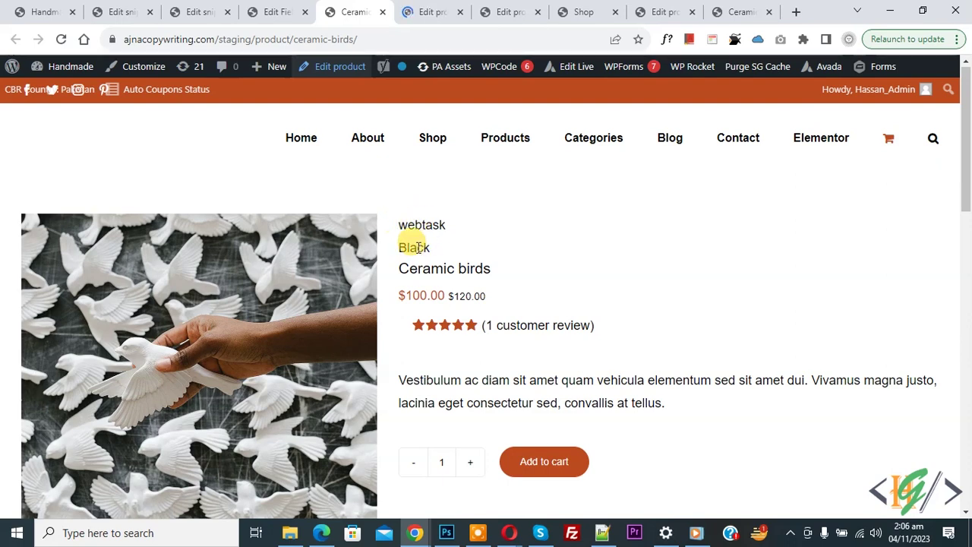
left_click(430, 11)
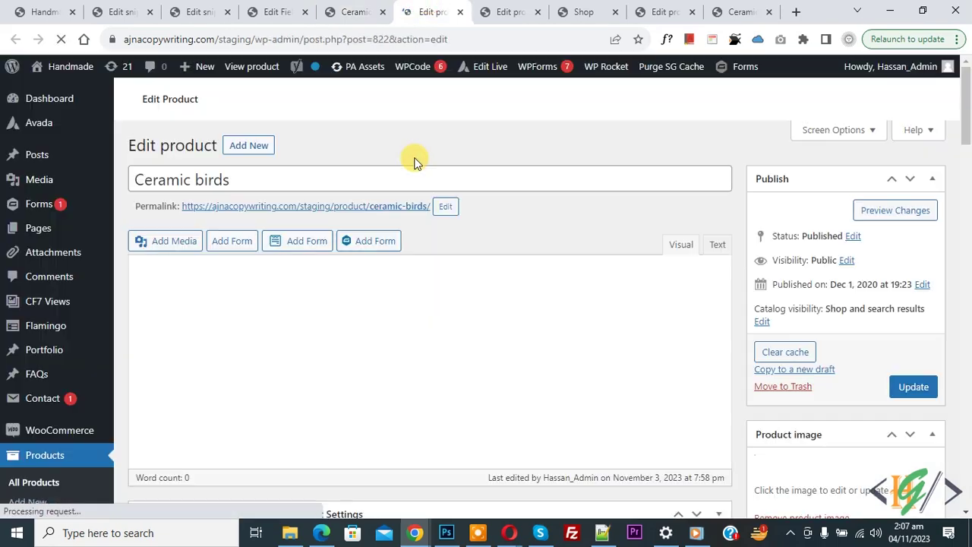
scroll(393, 274, "down", 8)
Change the product color from Black to White and attach the p-fav image.
scroll(390, 275, "down", 4)
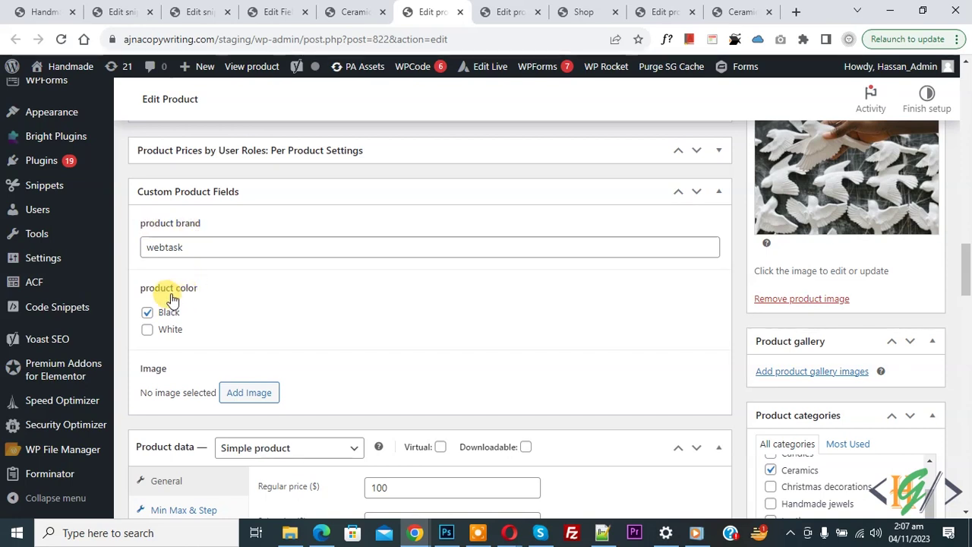
left_click(147, 329)
left_click(147, 312)
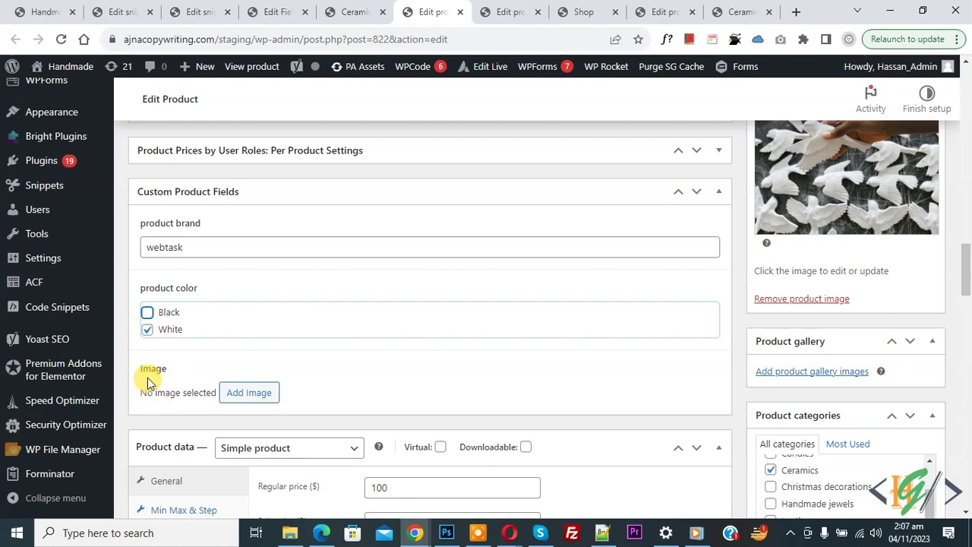
left_click(252, 397)
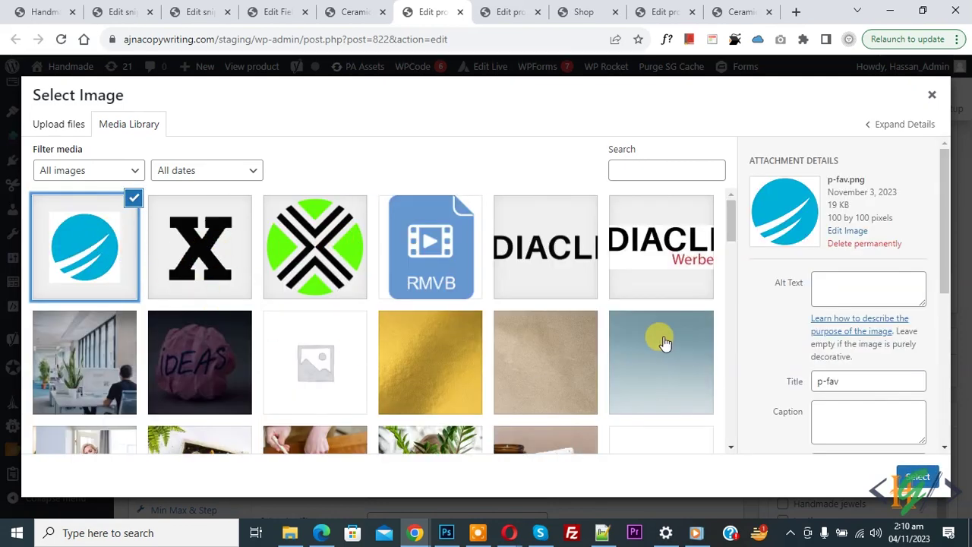
left_click(918, 477)
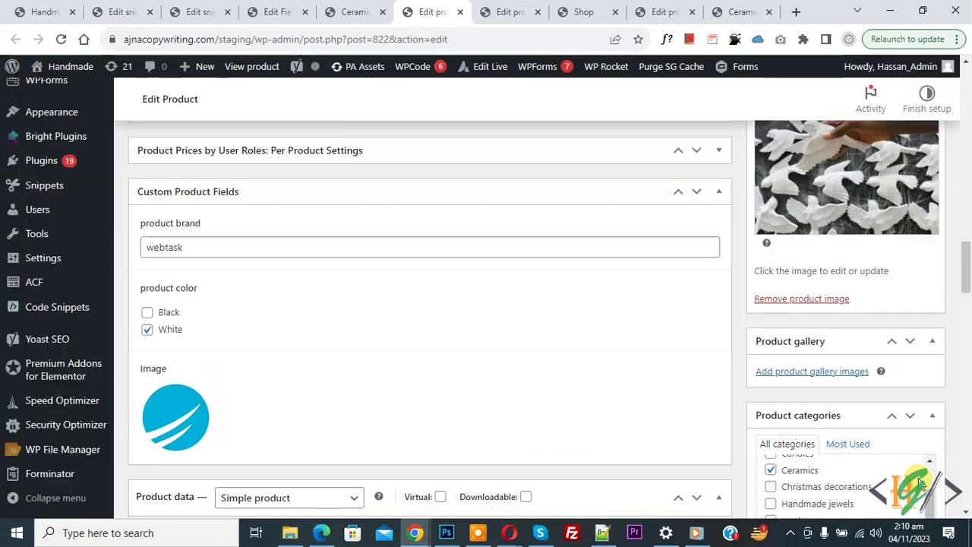
Update the product and reload the Ceramic birds storefront page.
mouse_move(200, 416)
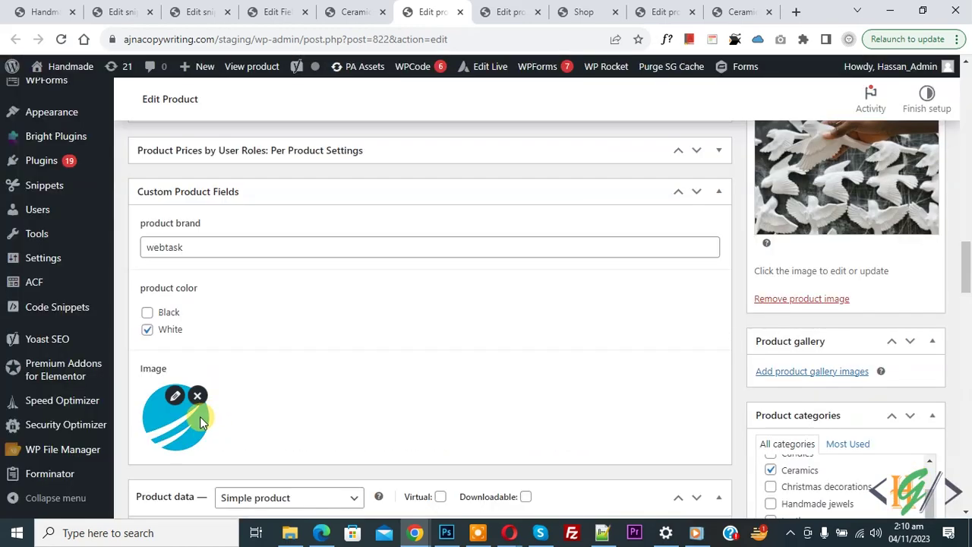
scroll(707, 402, "up", 4)
left_click(907, 267)
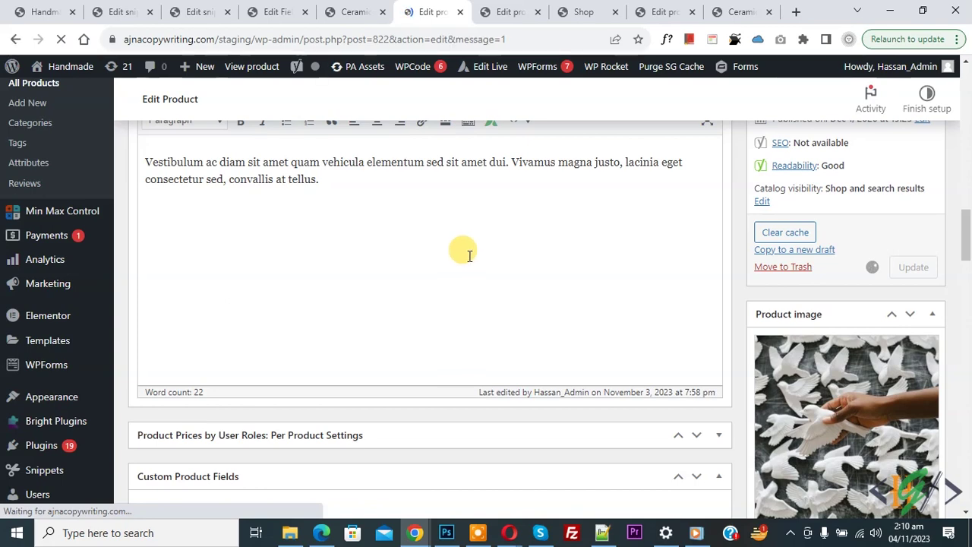
scroll(359, 141, "down", 5)
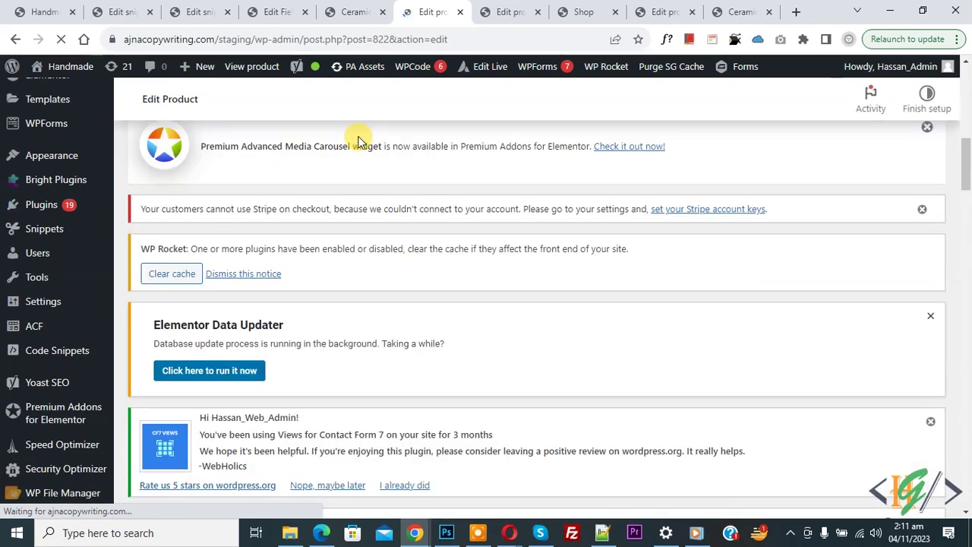
left_click(352, 11)
left_click(61, 39)
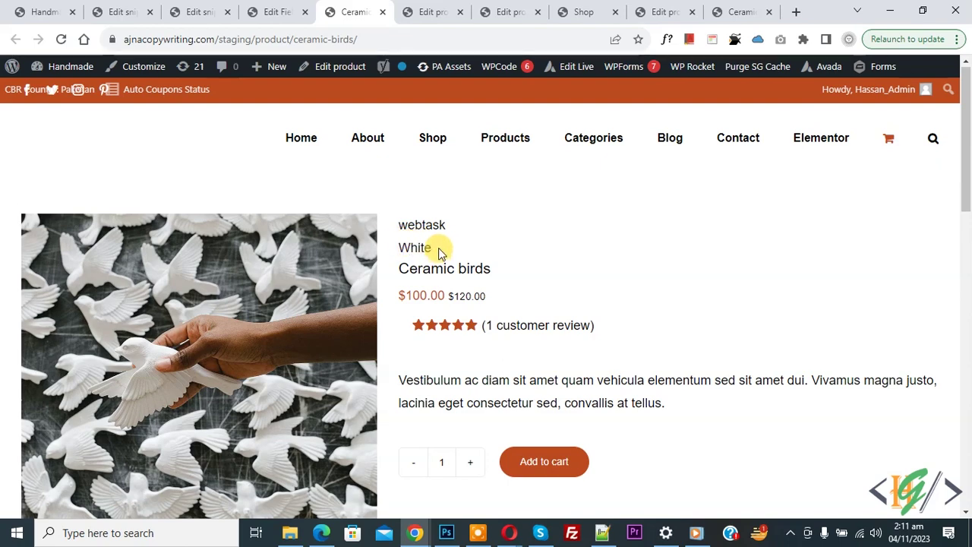
From the product edit screen, open Plugins > Add New in a new tab.
left_click(434, 10)
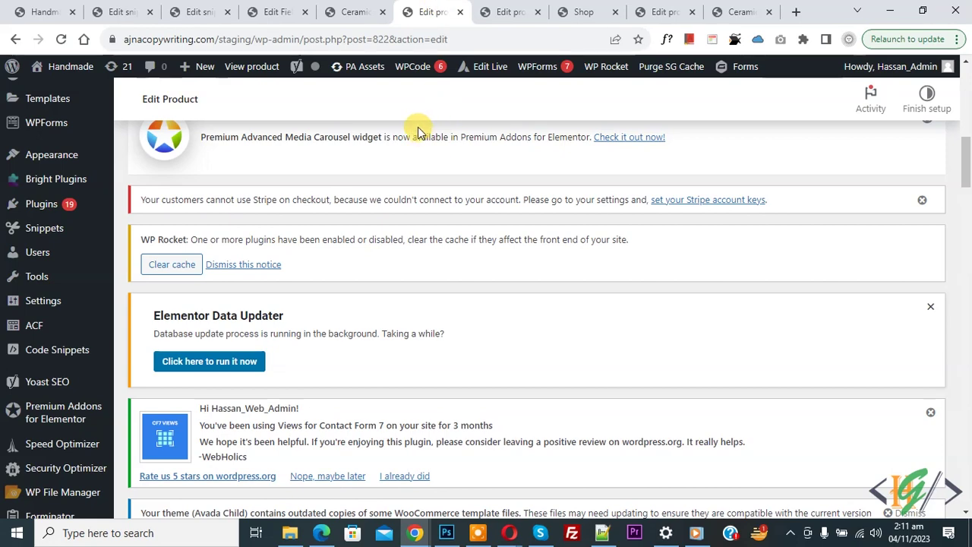
scroll(456, 168, "down", 3)
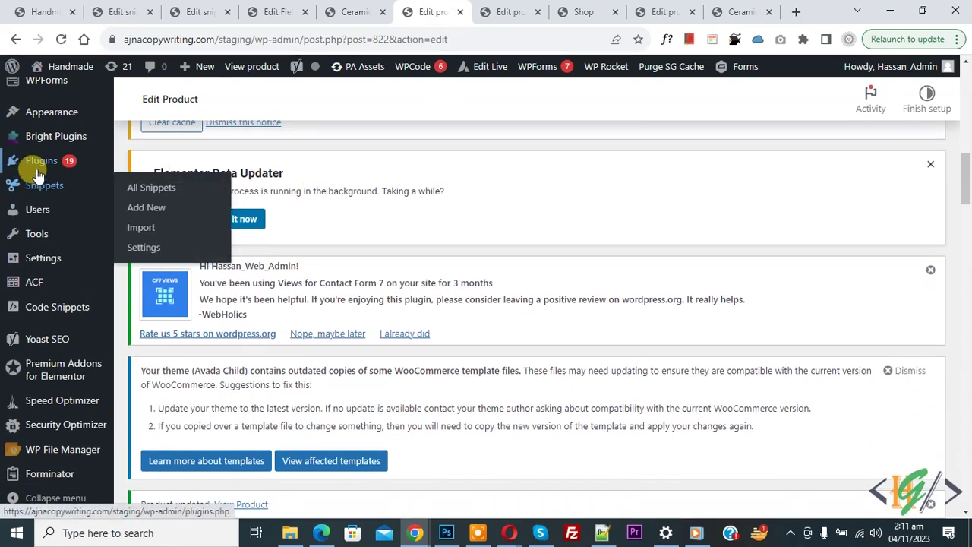
mouse_move(41, 160)
right_click(139, 185)
left_click(182, 193)
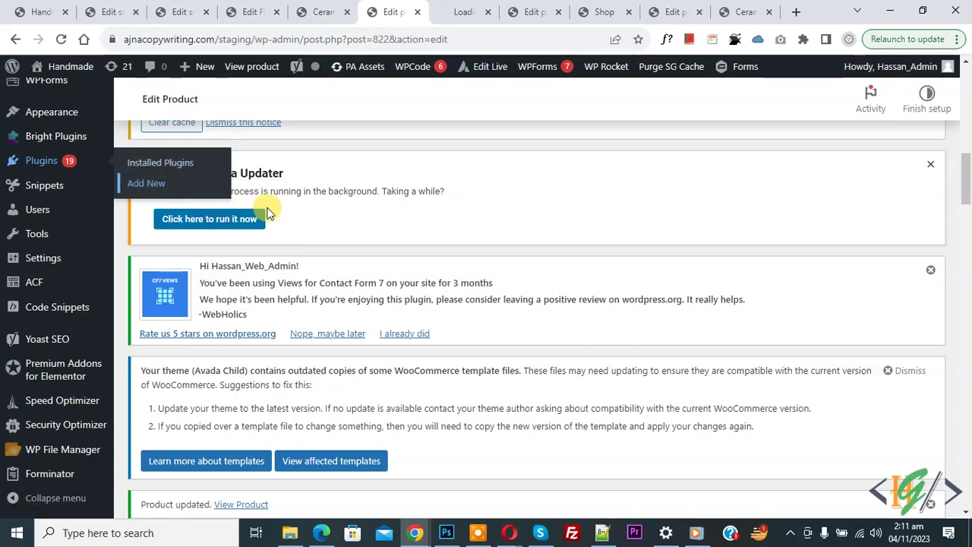
left_click(461, 9)
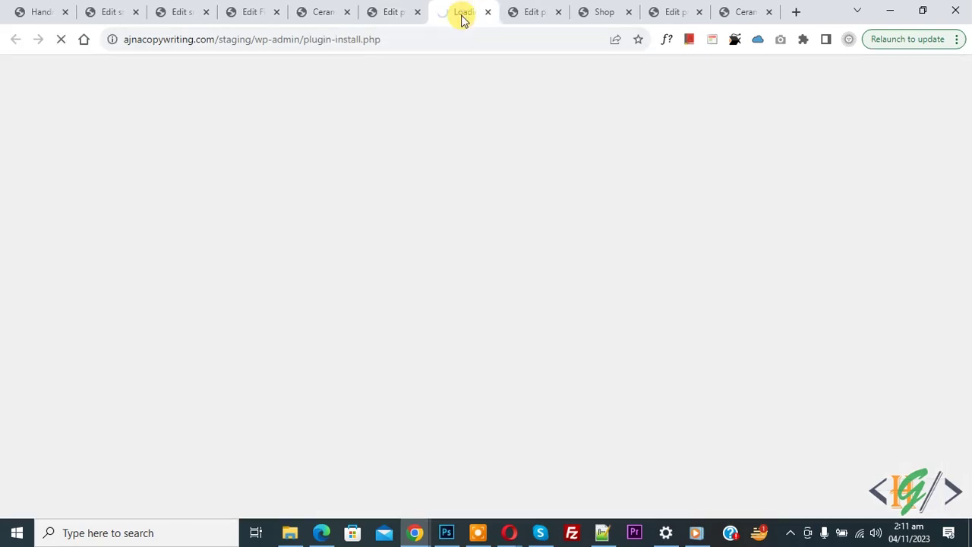
Search the plugin directory for wpcode.
scroll(490, 182, "down", 10)
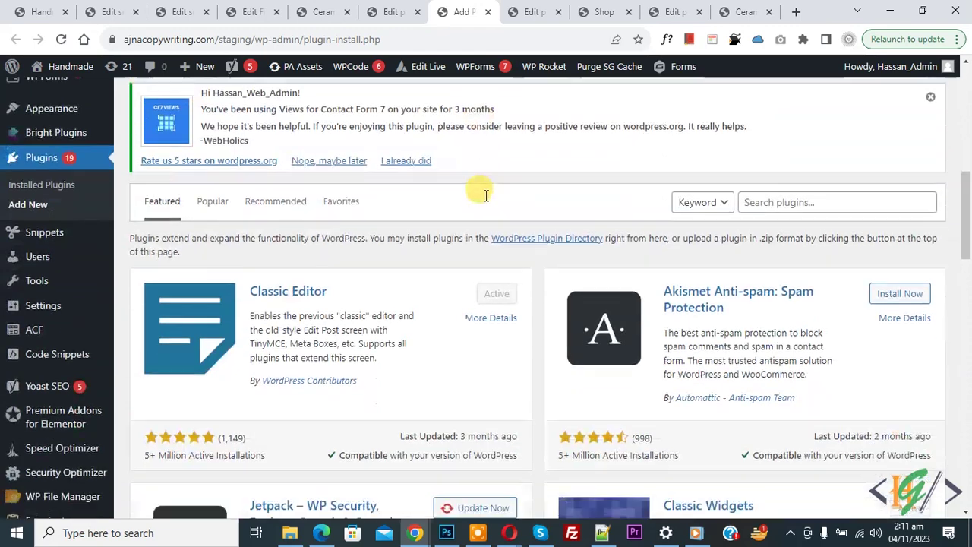
left_click(777, 191)
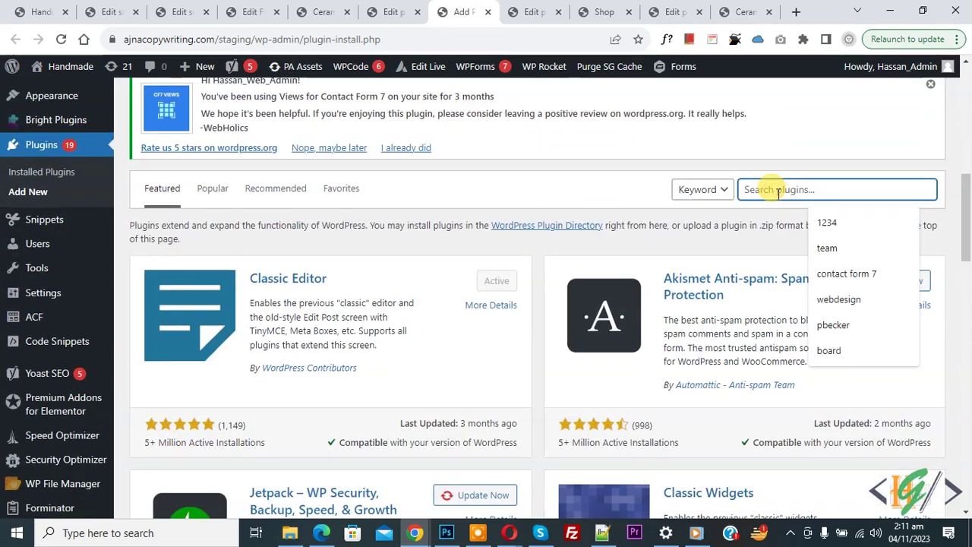
type("wpcode")
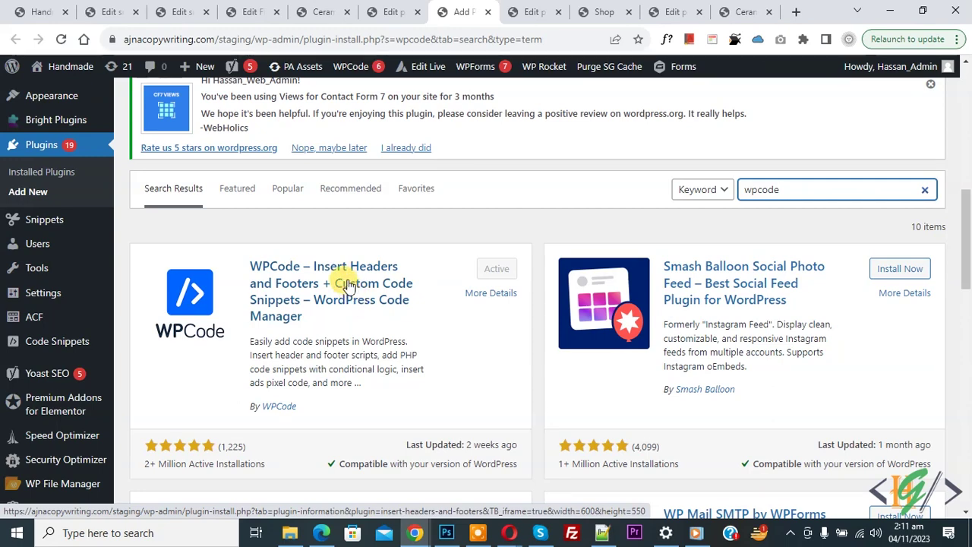
Start a blank custom WPCode snippet with code type PHP Snippet.
mouse_move(98, 342)
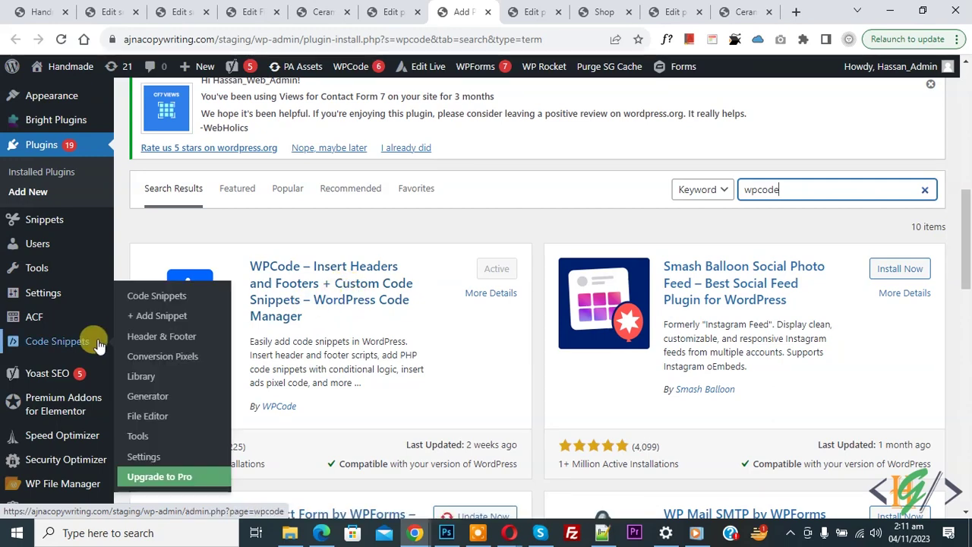
left_click(163, 319)
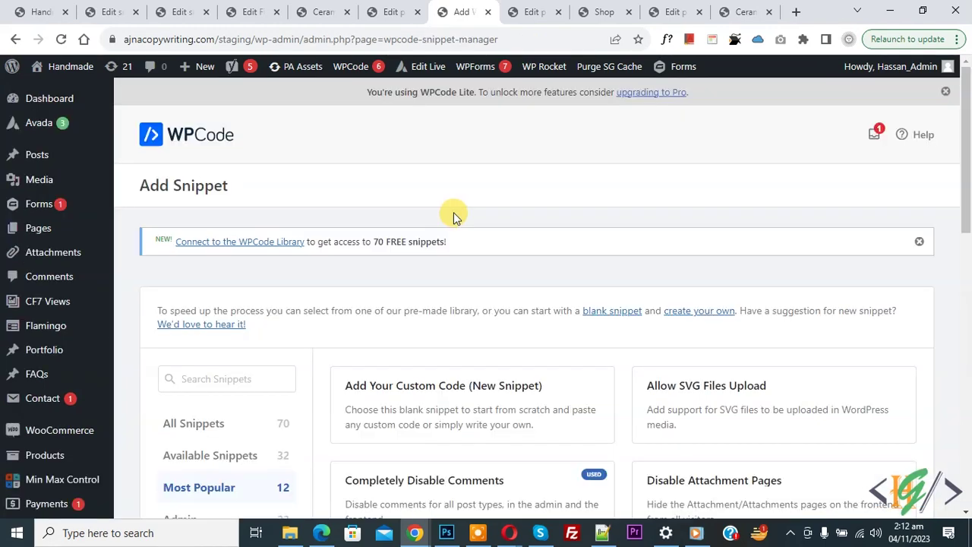
scroll(454, 212, "down", 1)
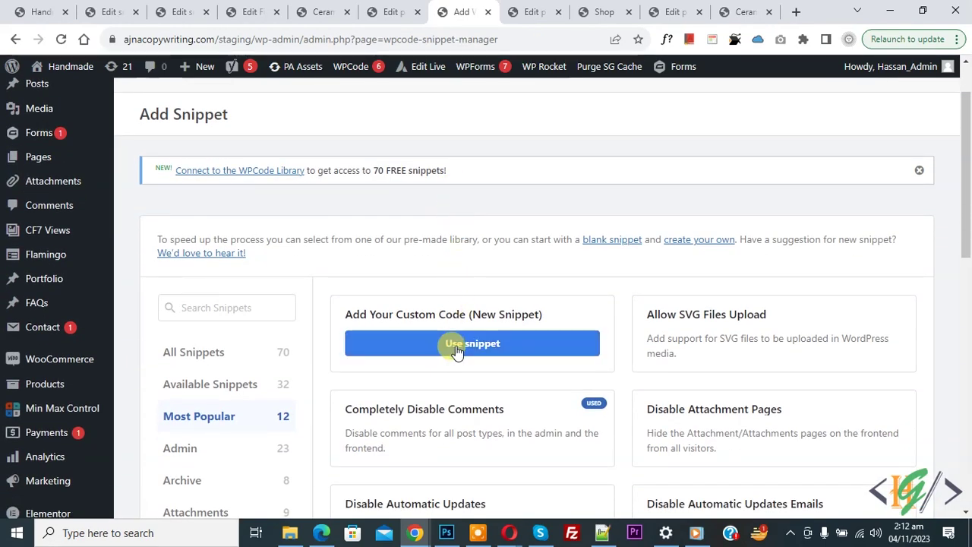
left_click(452, 348)
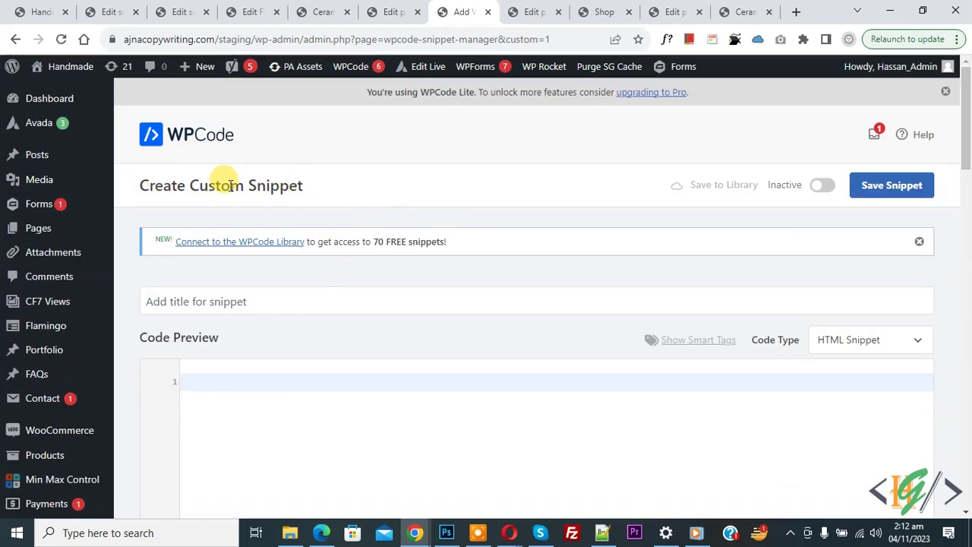
scroll(194, 186, "down", 1)
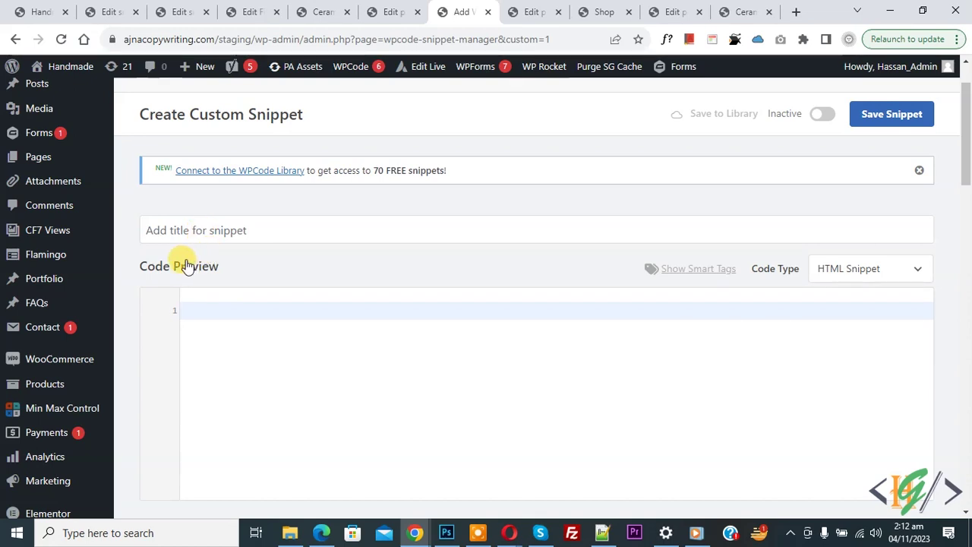
left_click(888, 272)
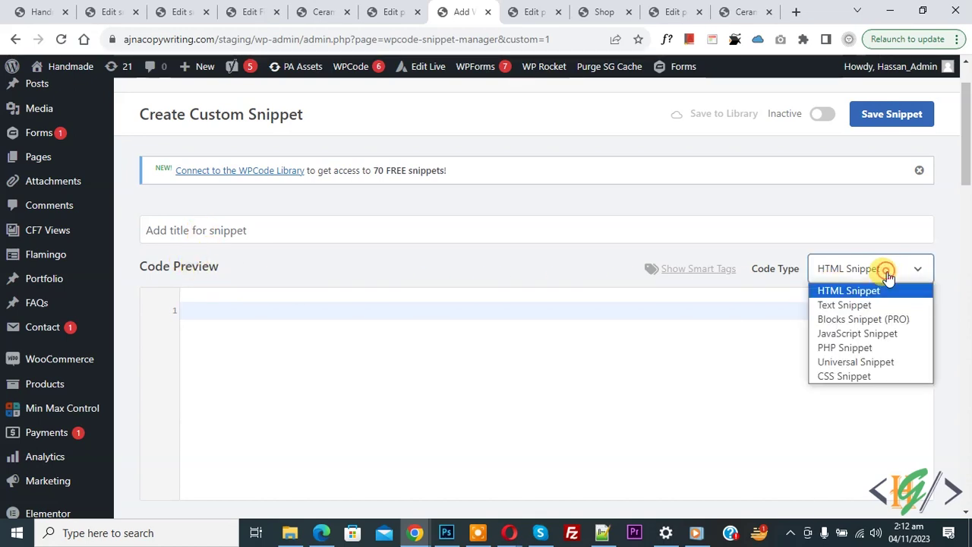
left_click(858, 347)
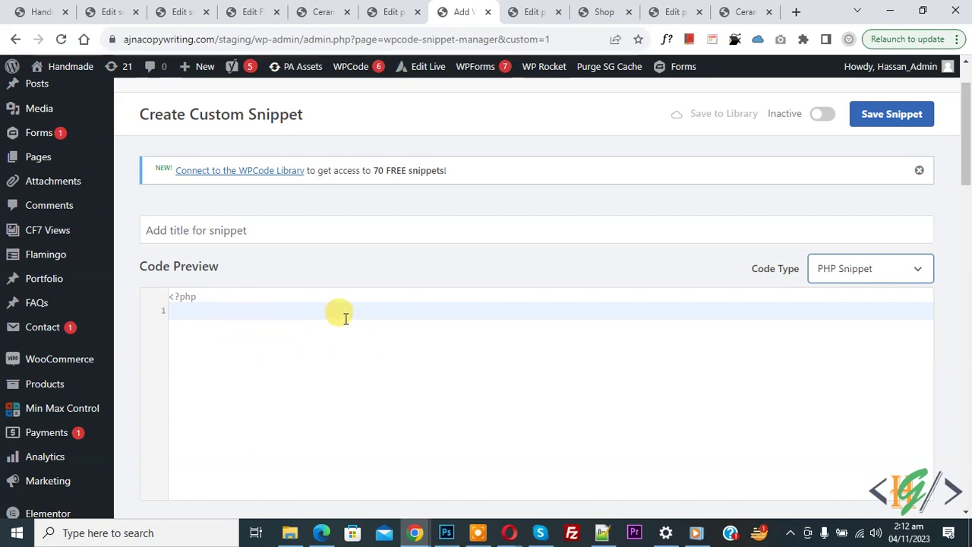
Abandon the unsaved snippet and go to the All Snippets list.
scroll(276, 284, "down", 5)
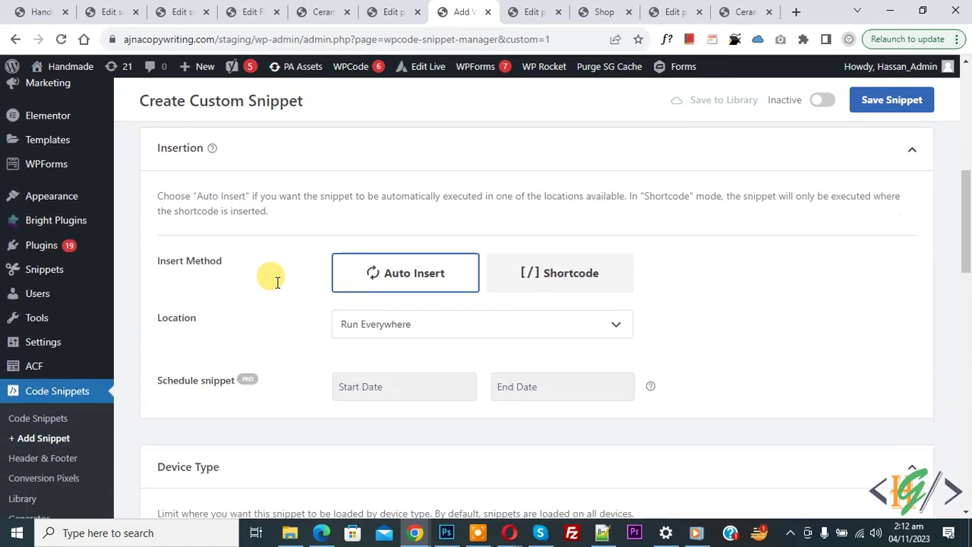
left_click(48, 392)
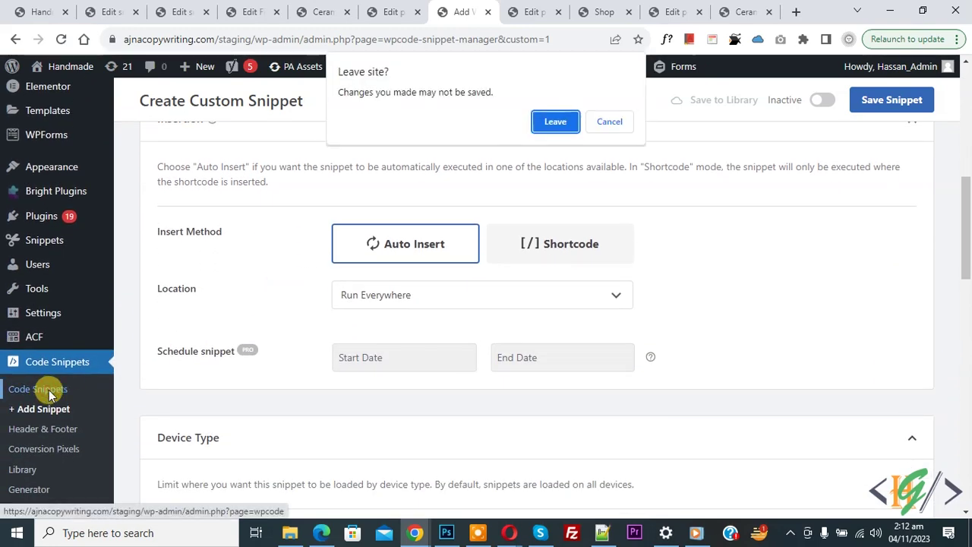
left_click(556, 122)
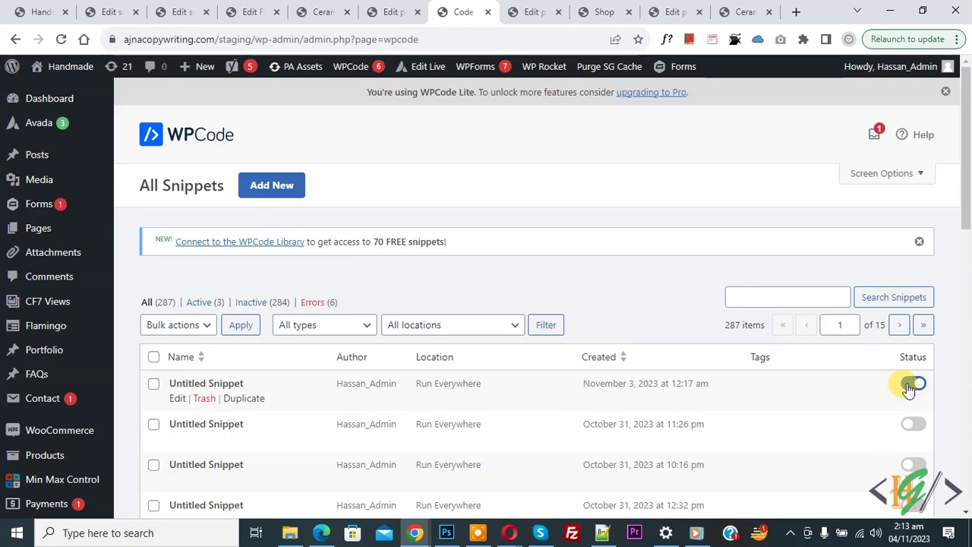
Open the newest Untitled Snippet for editing and view its PHP code.
left_click(178, 398)
scroll(408, 198, "down", 3)
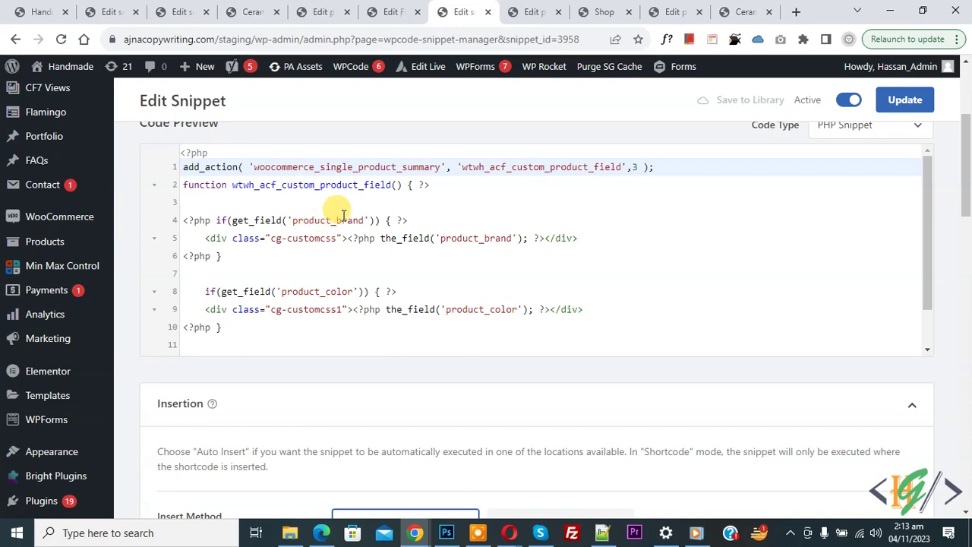
left_click(392, 11)
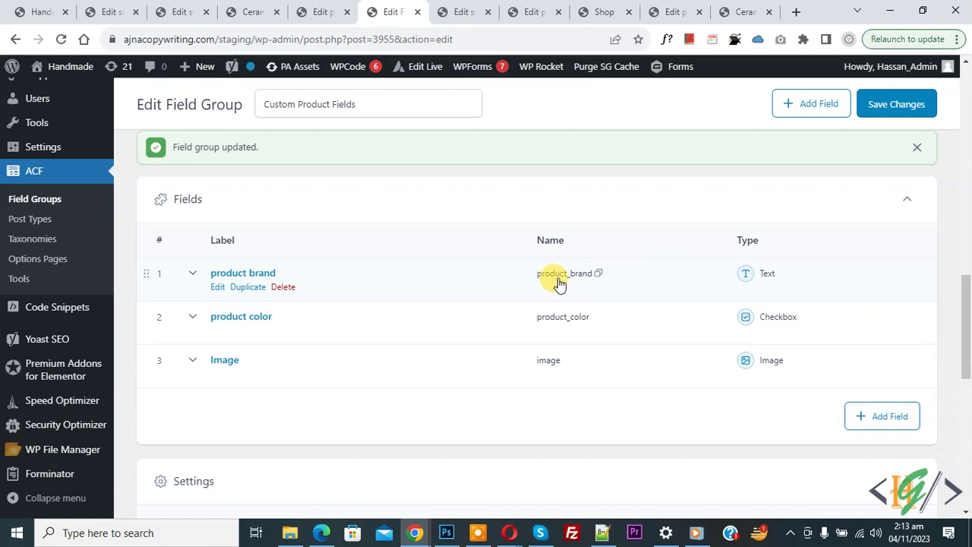
left_click(459, 9)
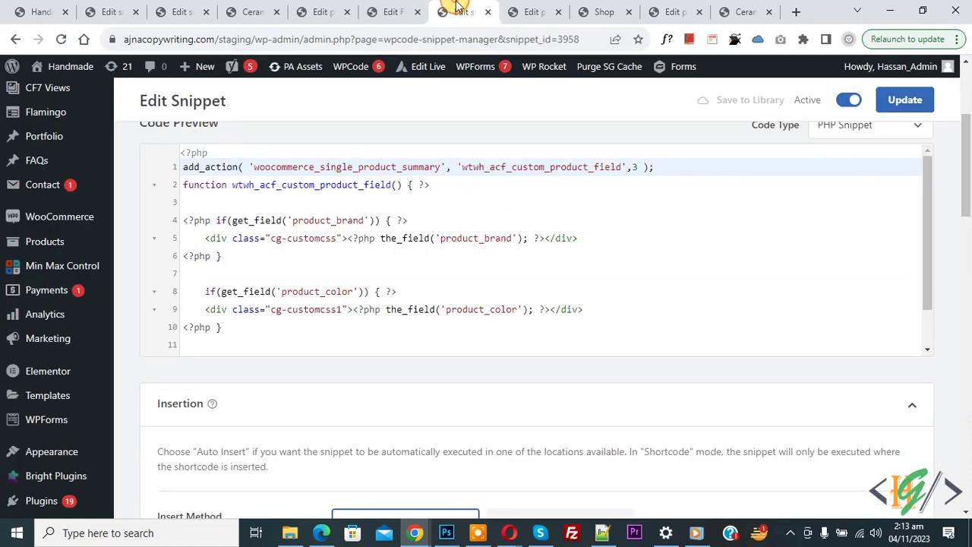
Check the snippet's product_brand and product_color names against the ACF field group.
left_click(325, 221)
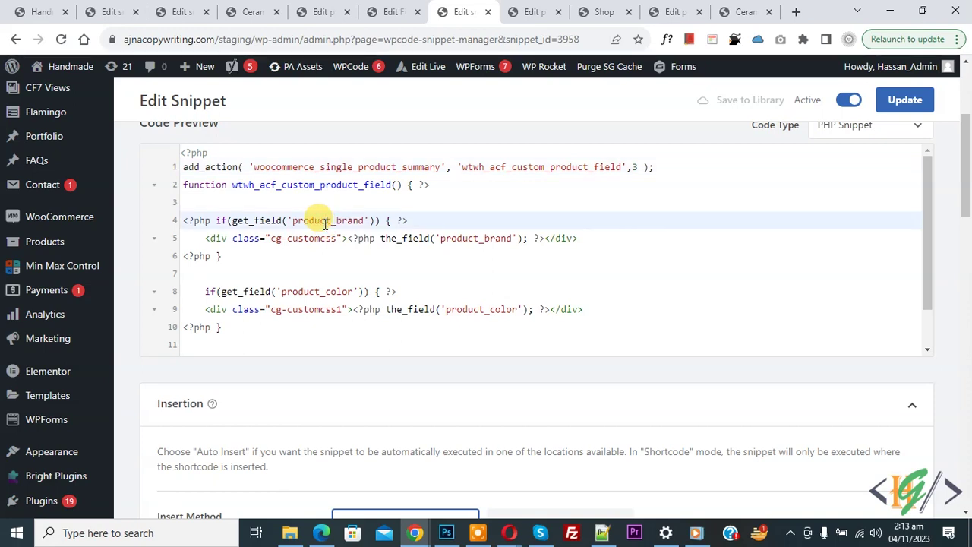
double_click(462, 237)
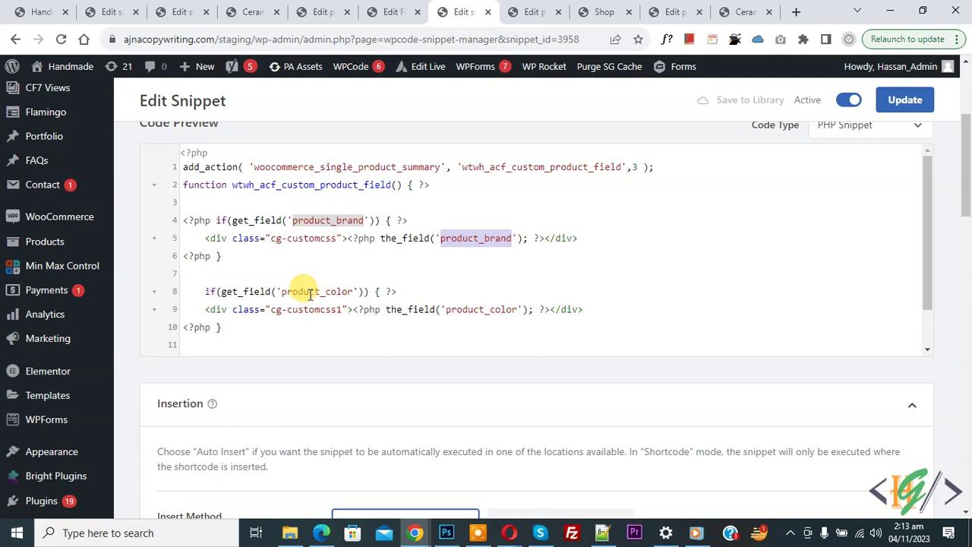
double_click(481, 309)
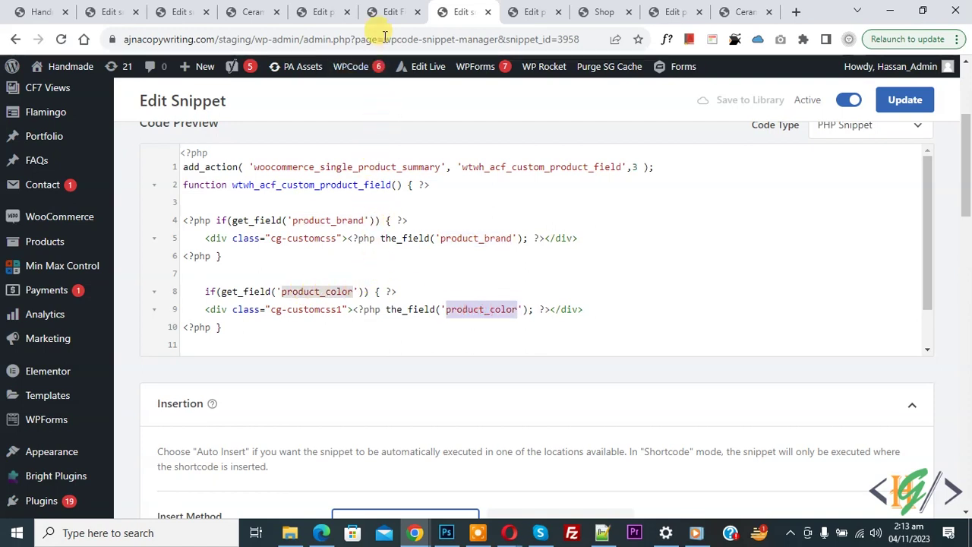
left_click(393, 12)
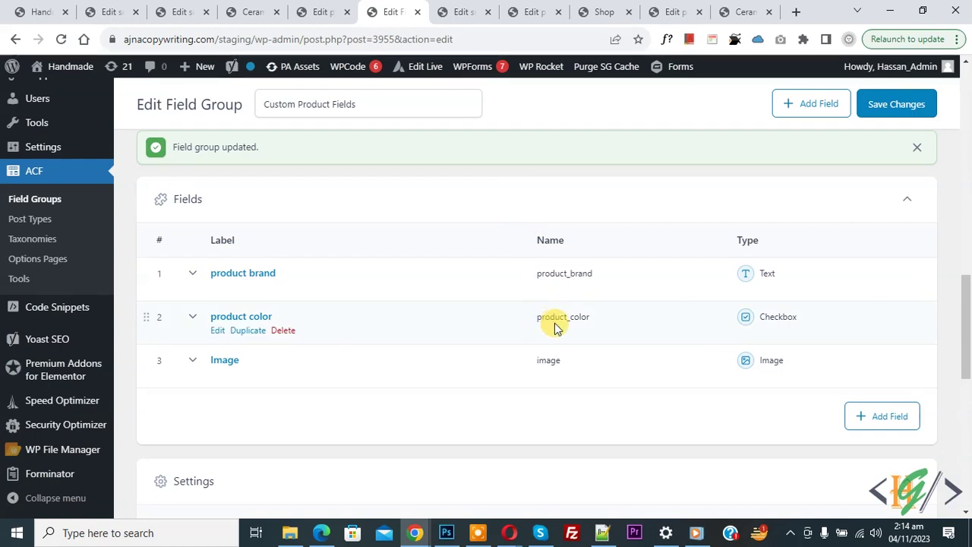
left_click(449, 12)
Paste the $image get_field('image') output code on new lines after the product_color code.
left_click(407, 287)
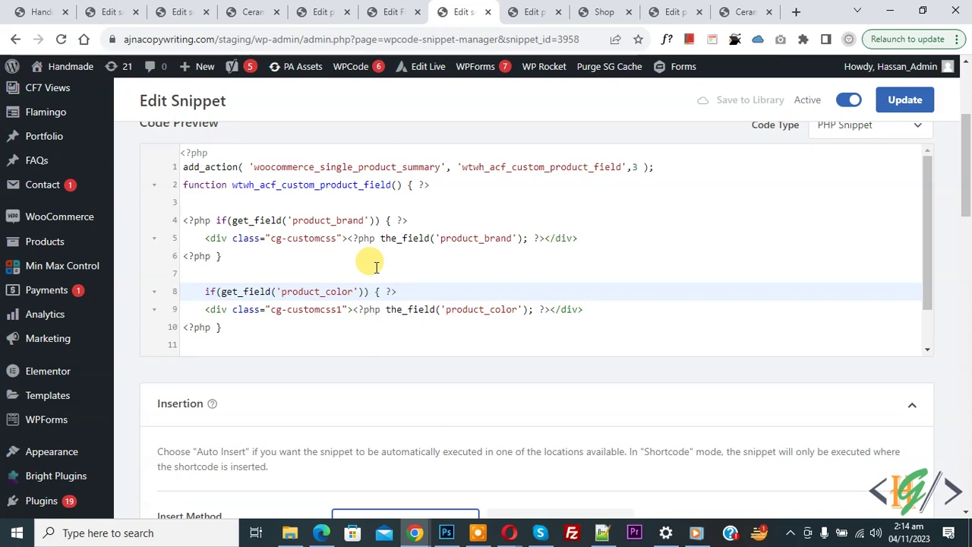
scroll(376, 262, "down", 1)
left_click(295, 279)
key("Return")
key("Return")
left_click(187, 314)
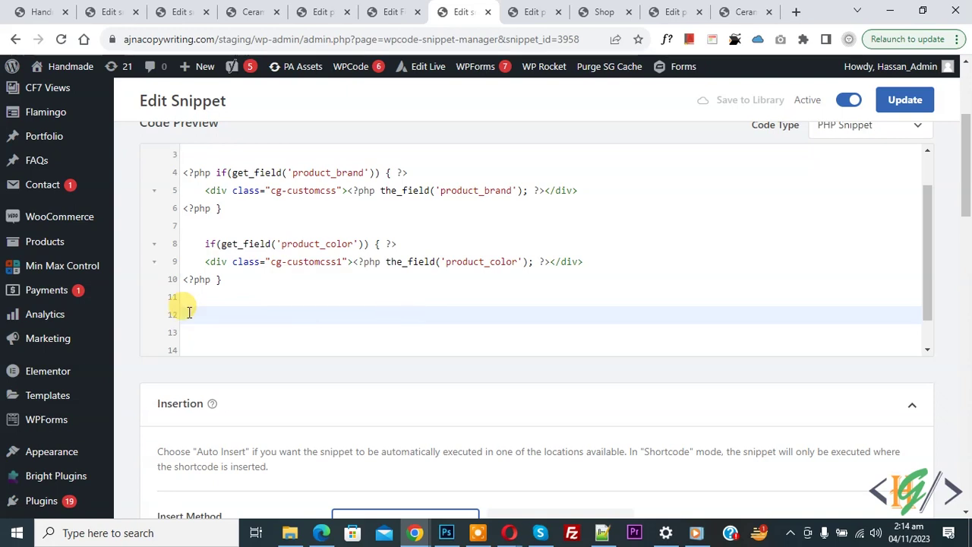
type("<? $image = get_field('image'); if( !empty( $image ) ): ?>     <img src=\"<?php echo esc_url($image['url']); ?>\" alt=\"<?php echo esc_attr($image['alt']); ?>\" /> <?php endif;")
scroll(228, 302, "down", 2)
left_click_drag(250, 279, 184, 228)
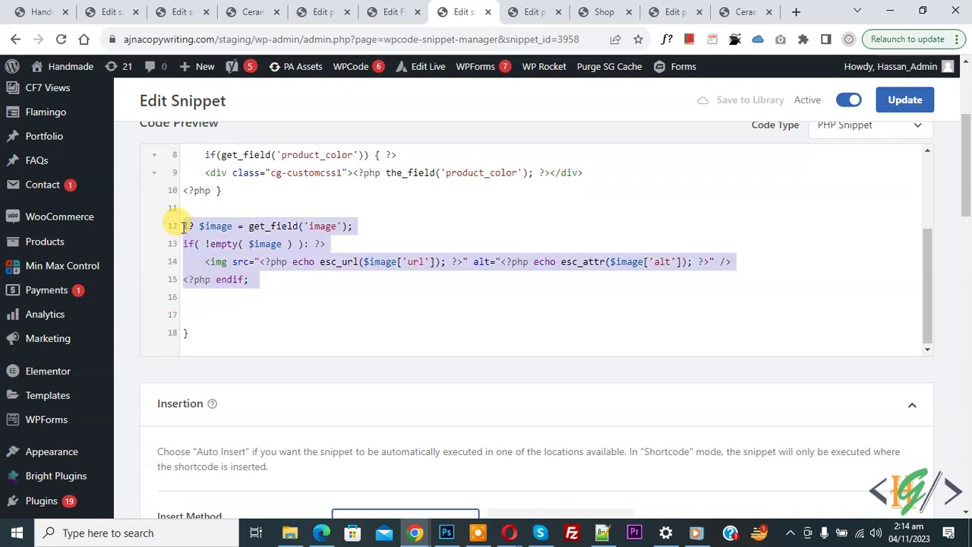
left_click(320, 226)
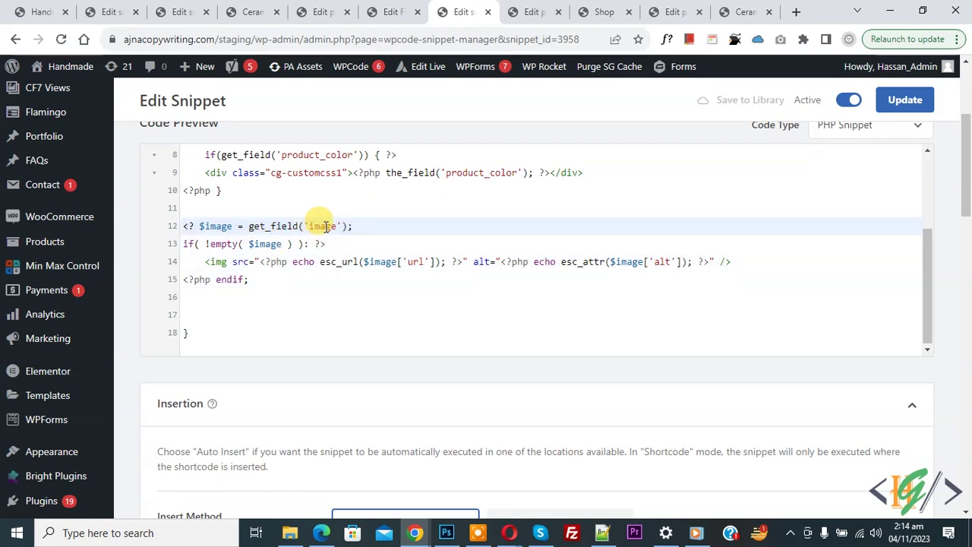
double_click(323, 227)
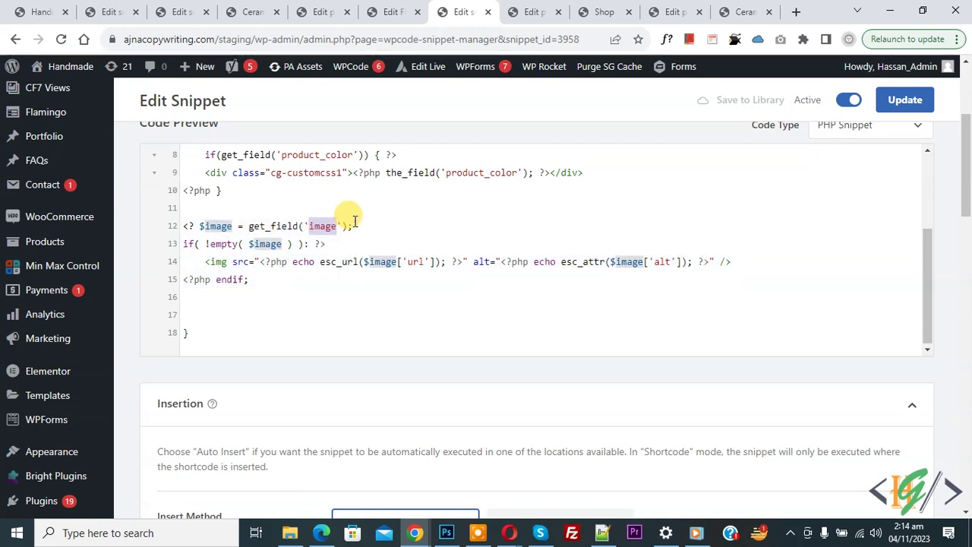
Confirm in the ACF field group that the field is named 'image' and returns an Image Array.
left_click(385, 9)
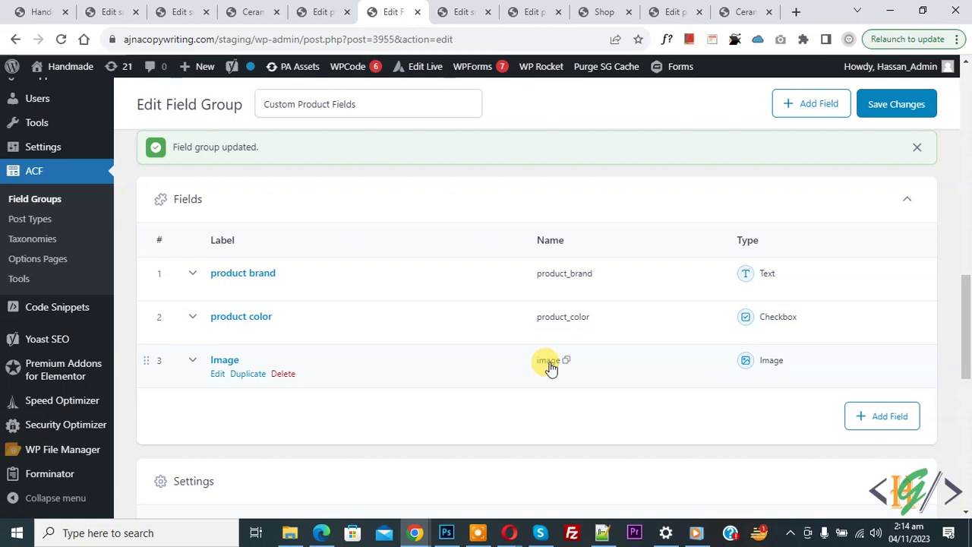
left_click(440, 11)
double_click(323, 226)
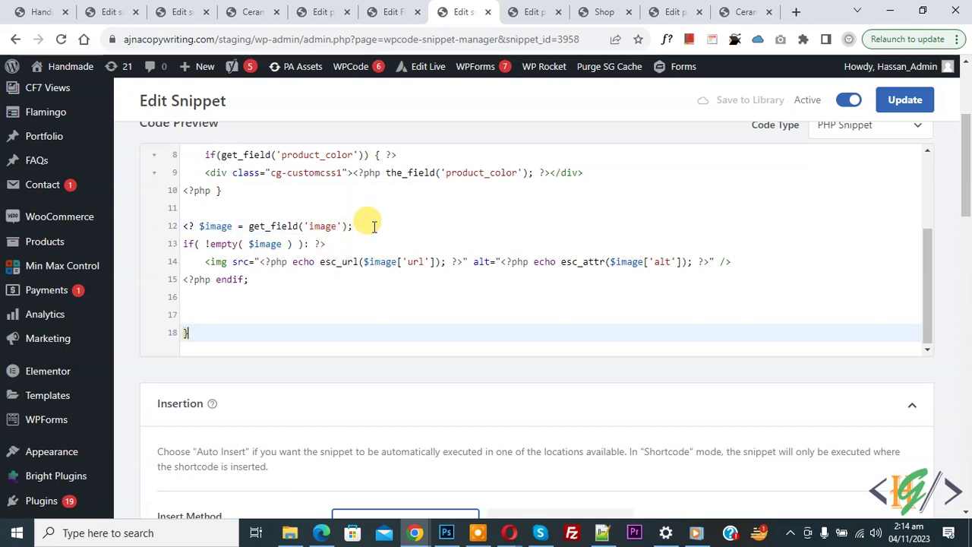
left_click(393, 11)
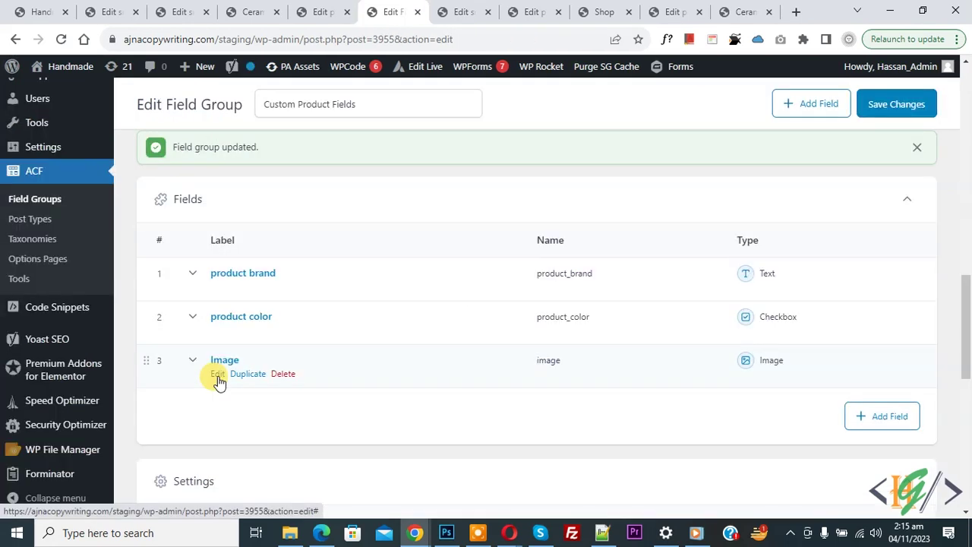
left_click(218, 382)
scroll(250, 293, "down", 5)
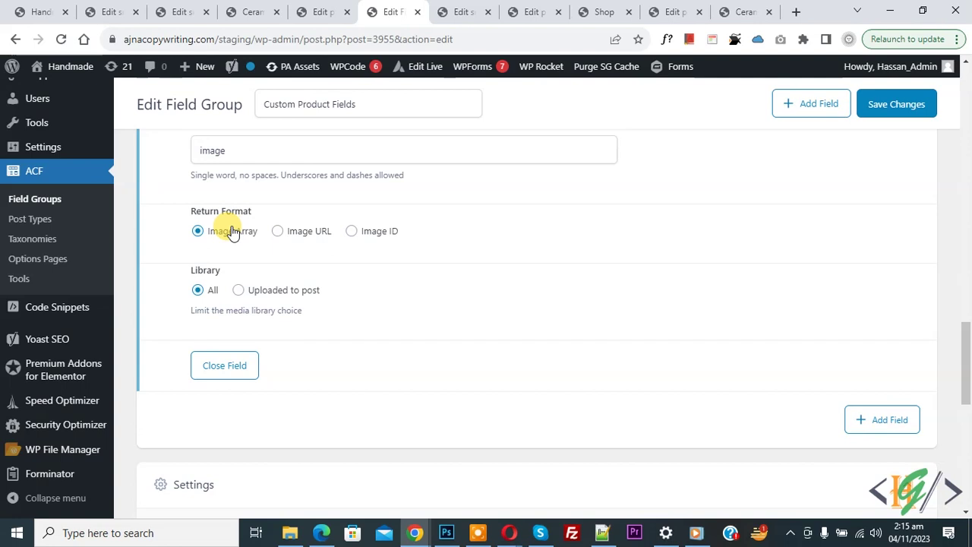
left_click(464, 12)
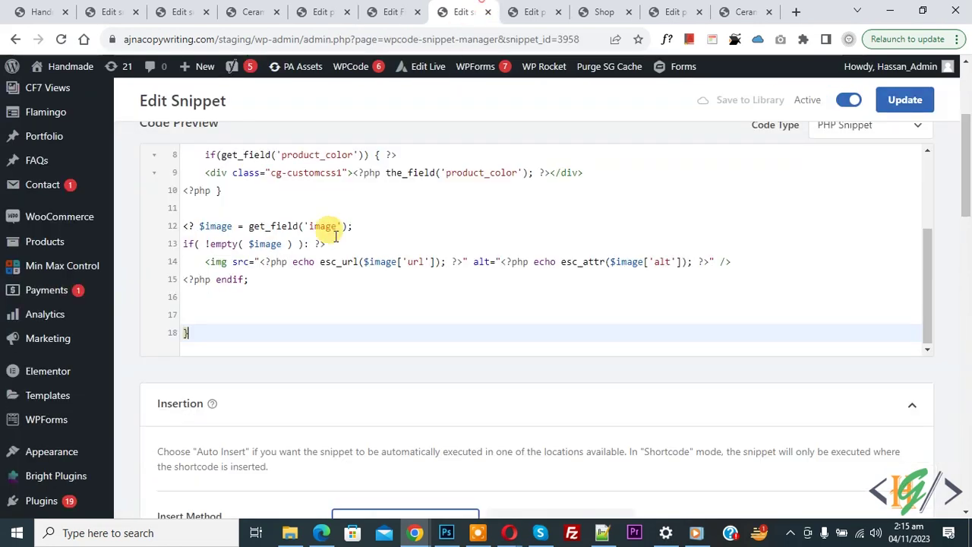
Review the new image code on lines 12–15 and the whole 18-line snippet.
left_click_drag(185, 229, 265, 275)
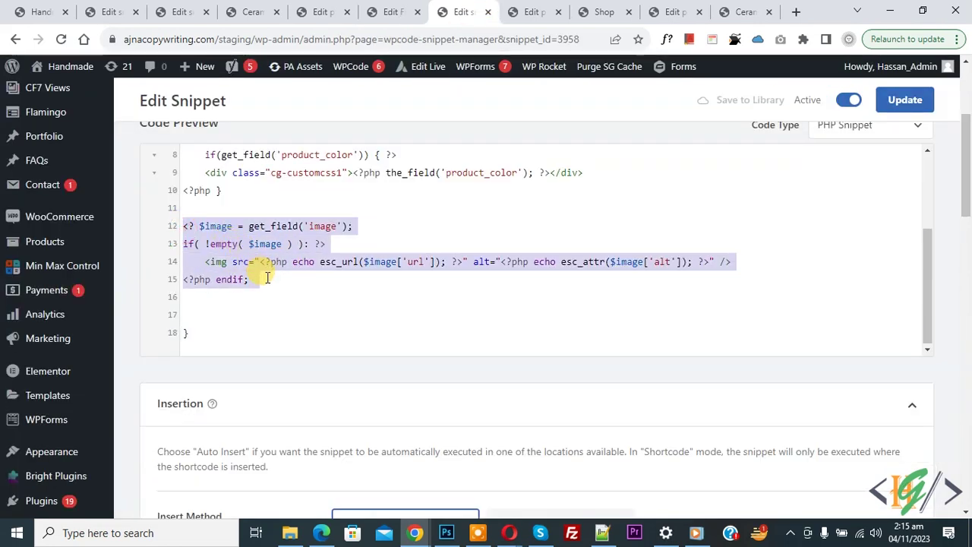
left_click(223, 333)
left_click_drag(210, 337, 148, 124)
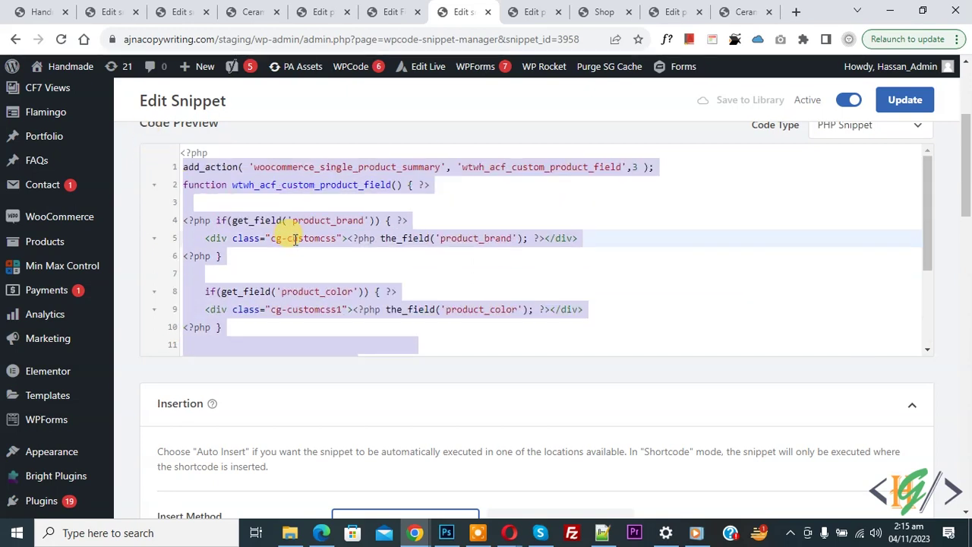
scroll(346, 238, "down", 2)
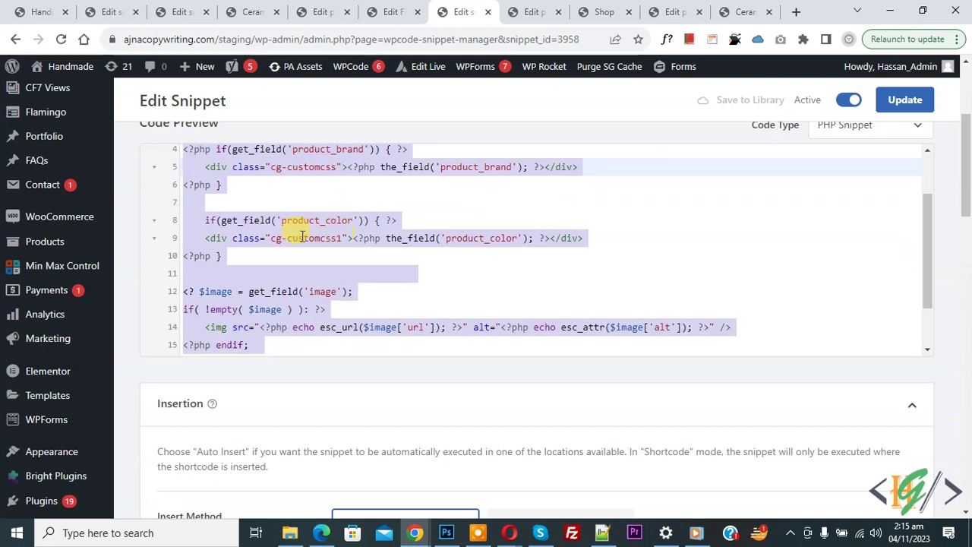
left_click(298, 236)
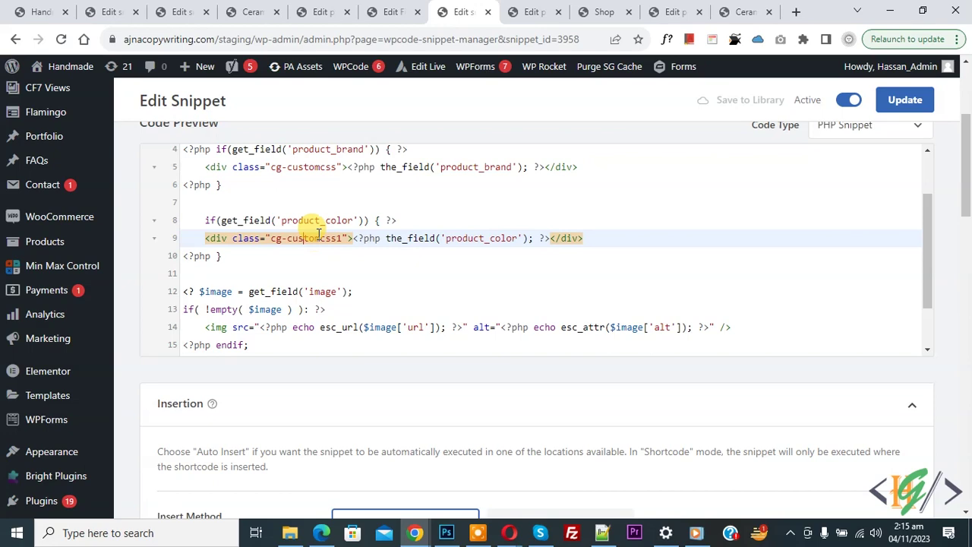
Update the active snippet and check the 'Snippet updated' confirmation.
scroll(866, 175, "down", 4)
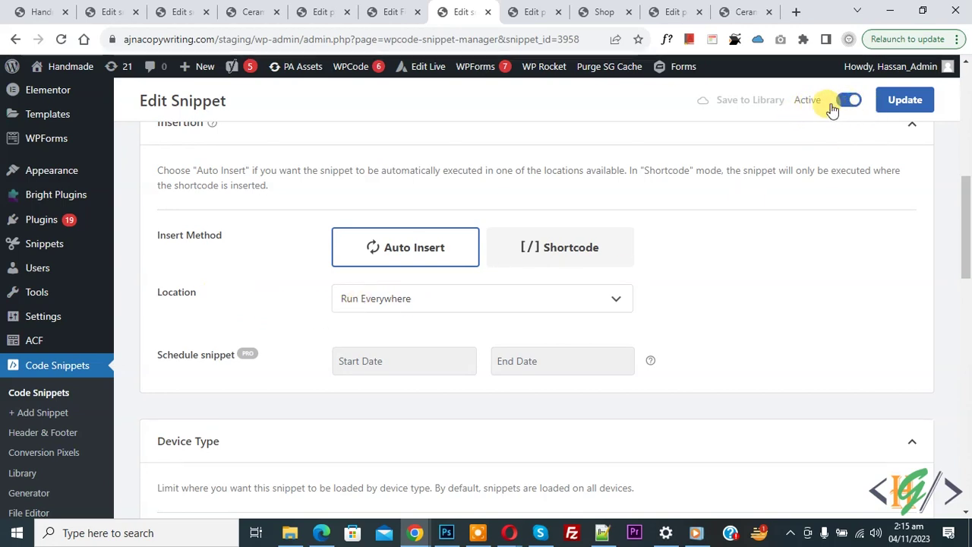
left_click(900, 99)
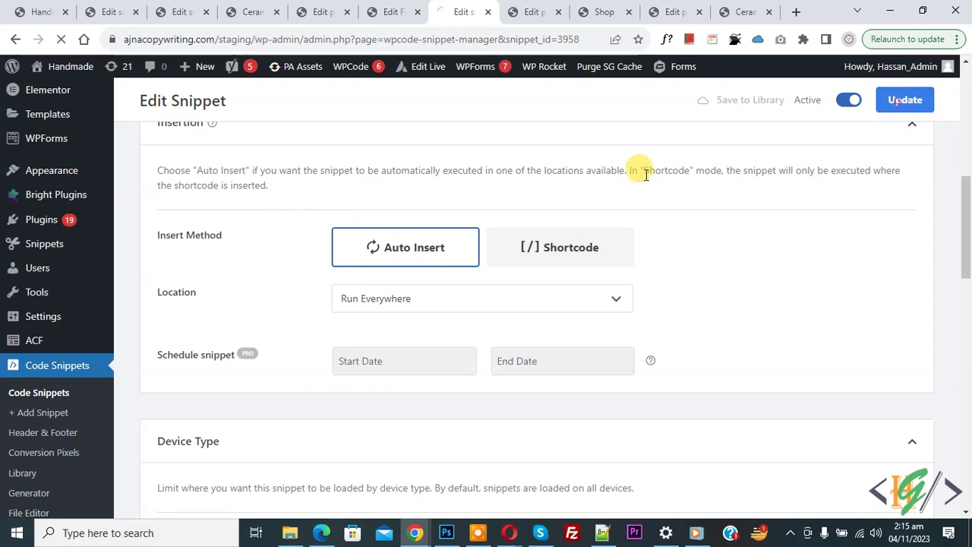
left_click_drag(152, 156, 259, 157)
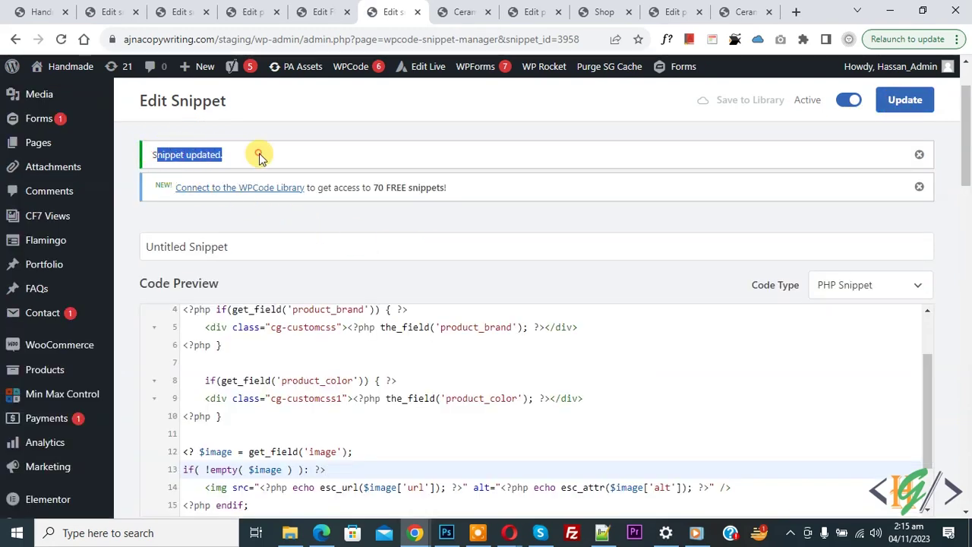
left_click(259, 157)
Reload Ceramic birds to see the p-fav image under White, then go back to the snippet.
left_click(443, 9)
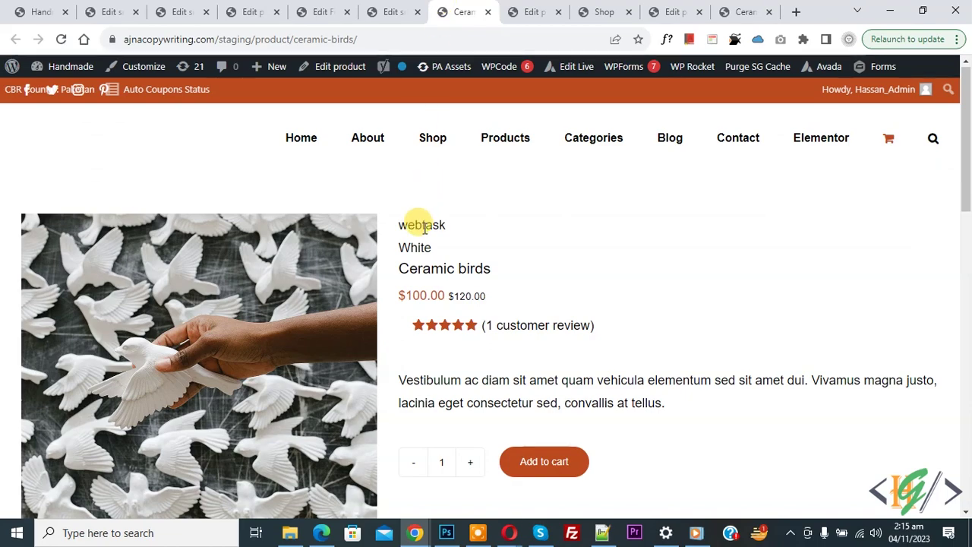
left_click(61, 40)
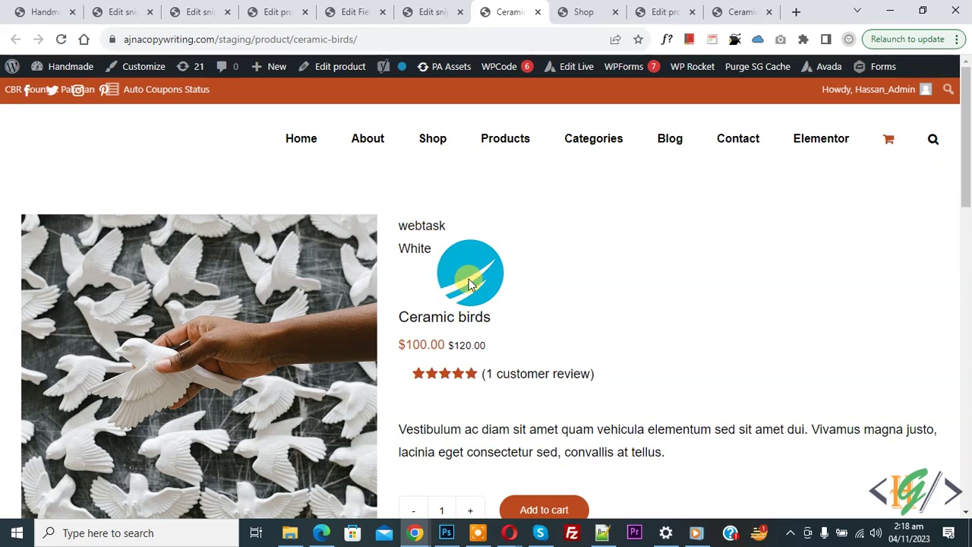
left_click(429, 10)
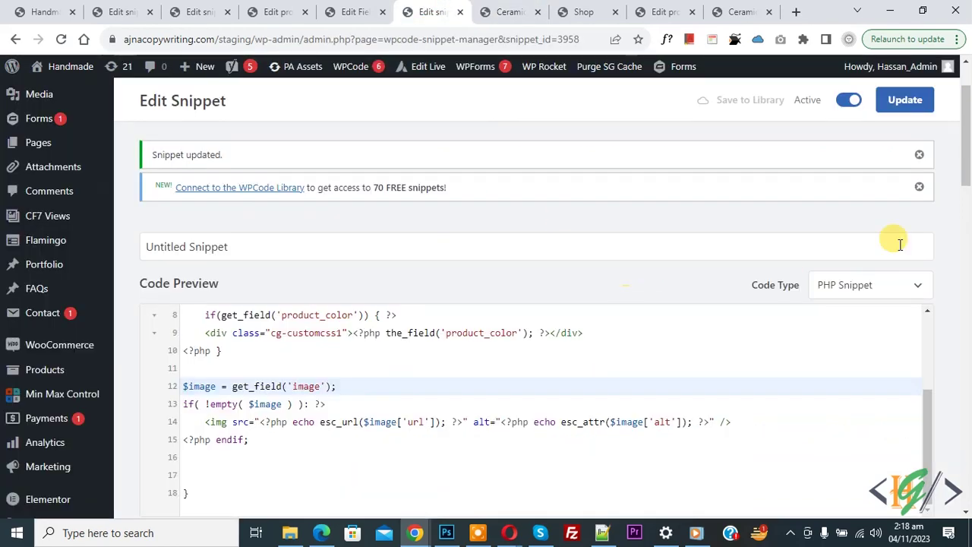
Close the PHP block after line 10 with ?> and add a <br/> line before a new <?php.
left_click_drag(963, 165, 969, 182)
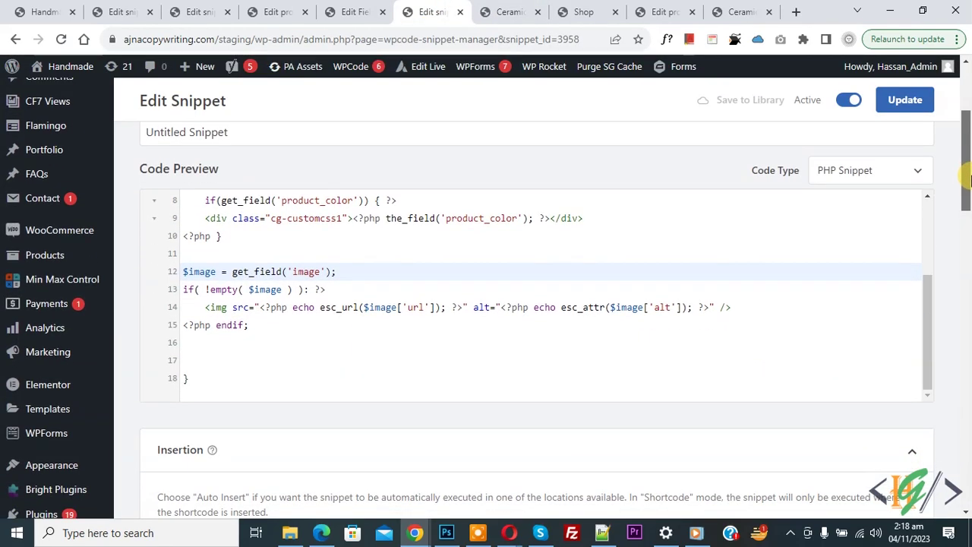
left_click(196, 253)
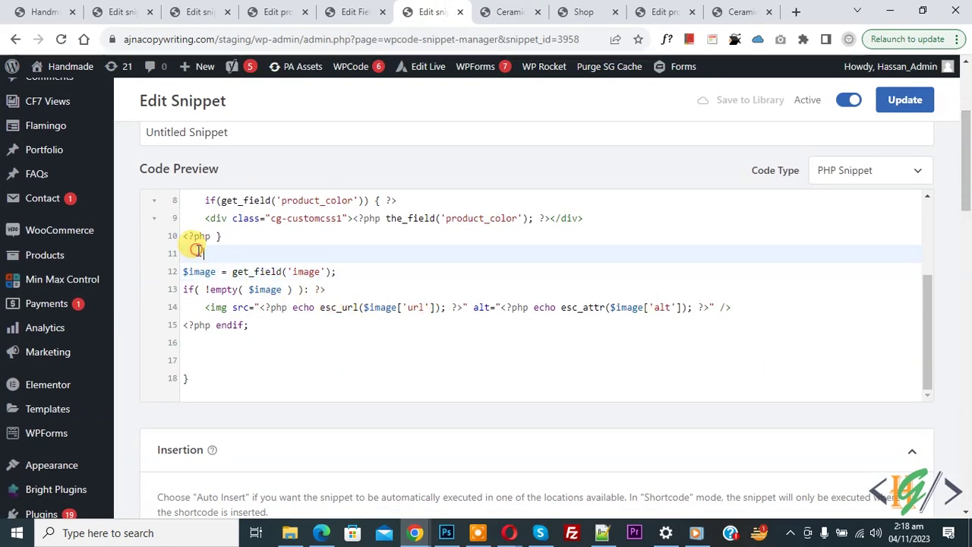
left_click(238, 236)
type("?>")
key("Return")
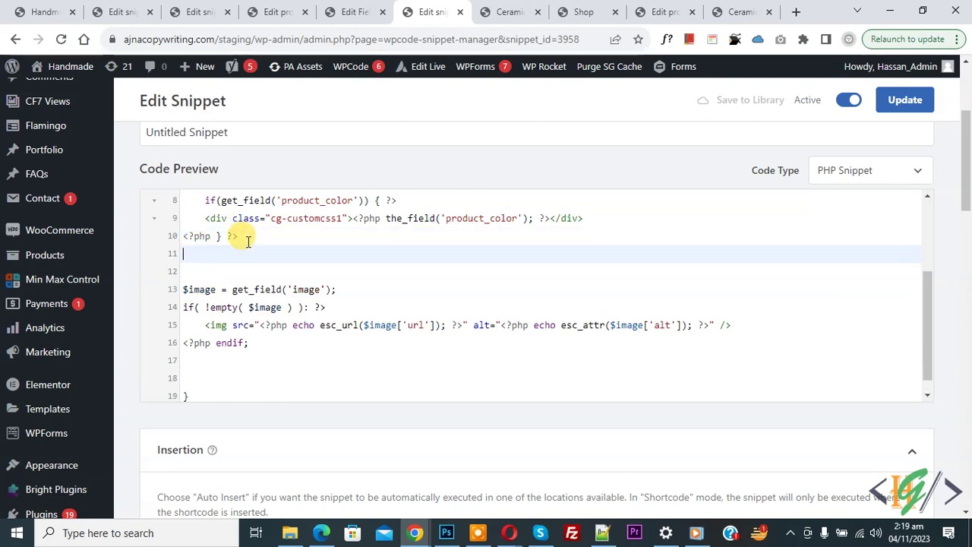
type("<?")
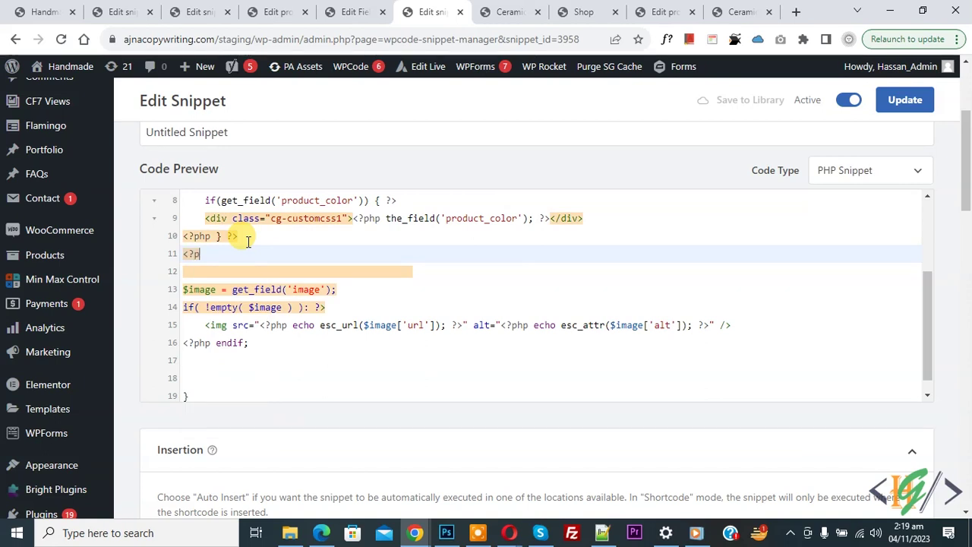
type("p")
key("ctrl+z")
type("<?php")
type("<br")
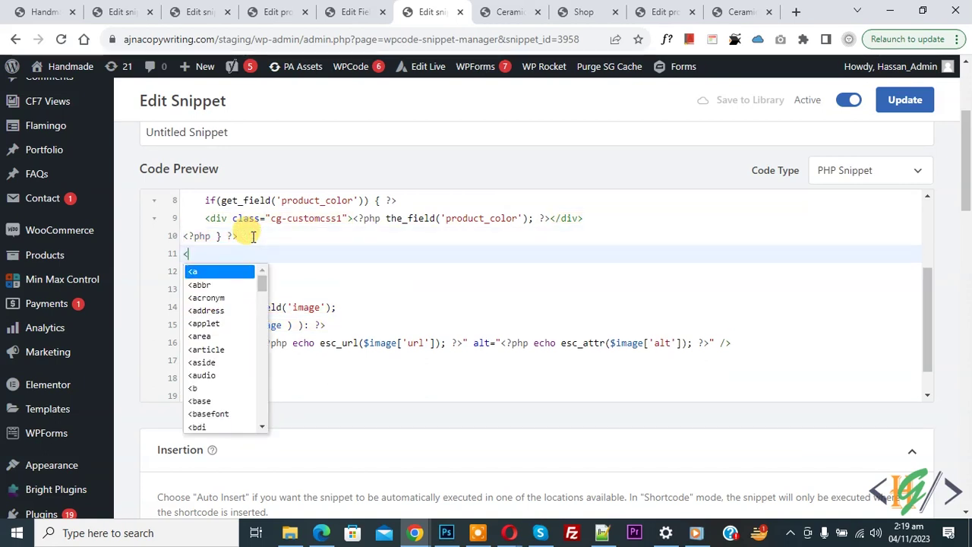
left_click(223, 271)
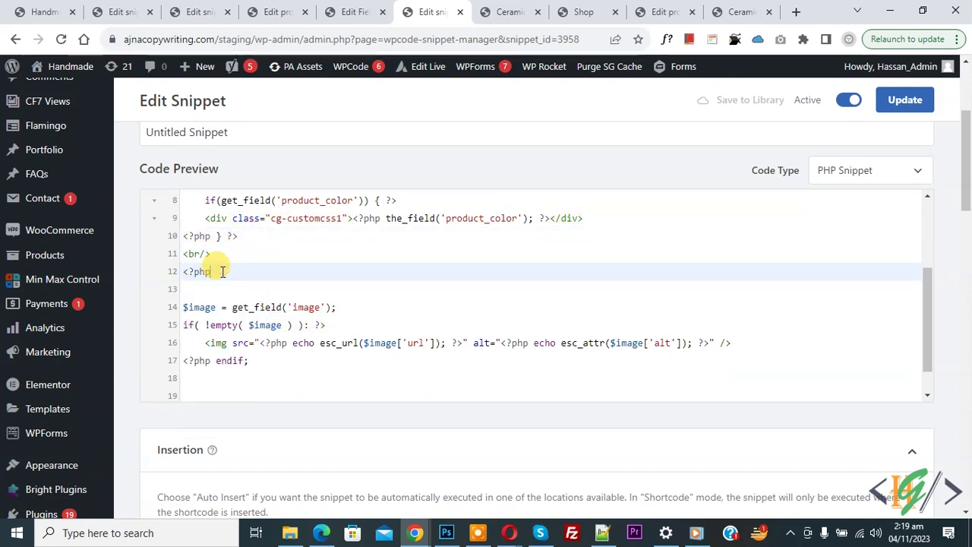
left_click_drag(213, 272, 190, 260)
left_click(190, 260)
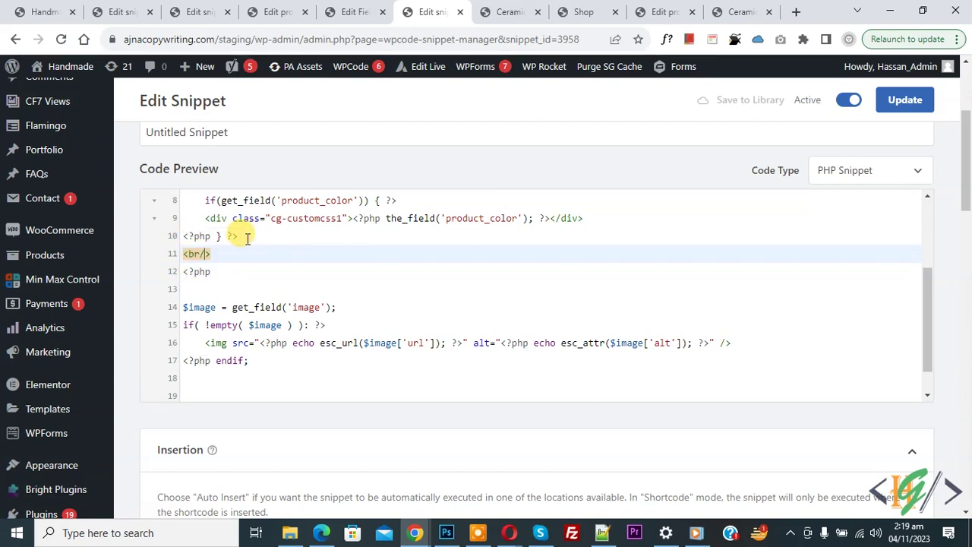
Update the snippet and reload the Ceramic birds product page.
left_click(881, 99)
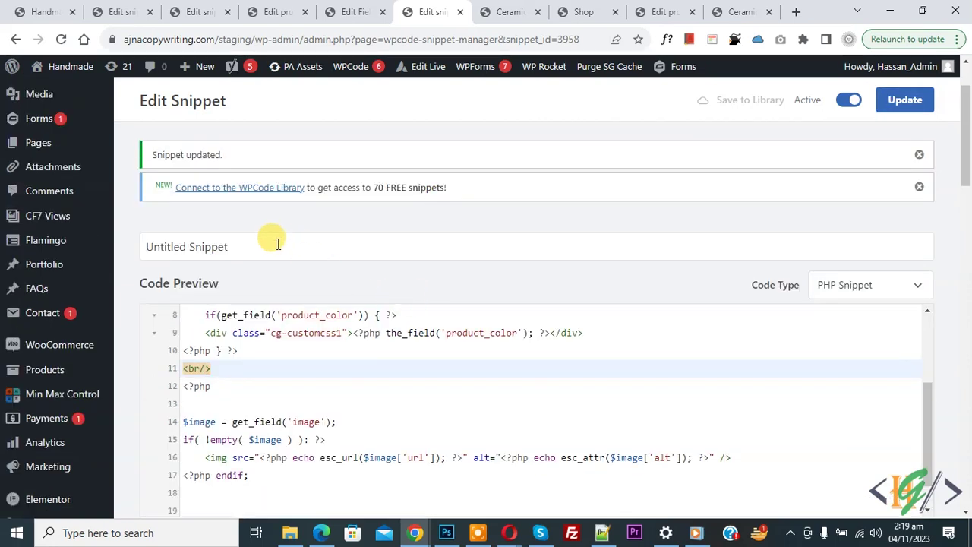
left_click(509, 9)
left_click(61, 39)
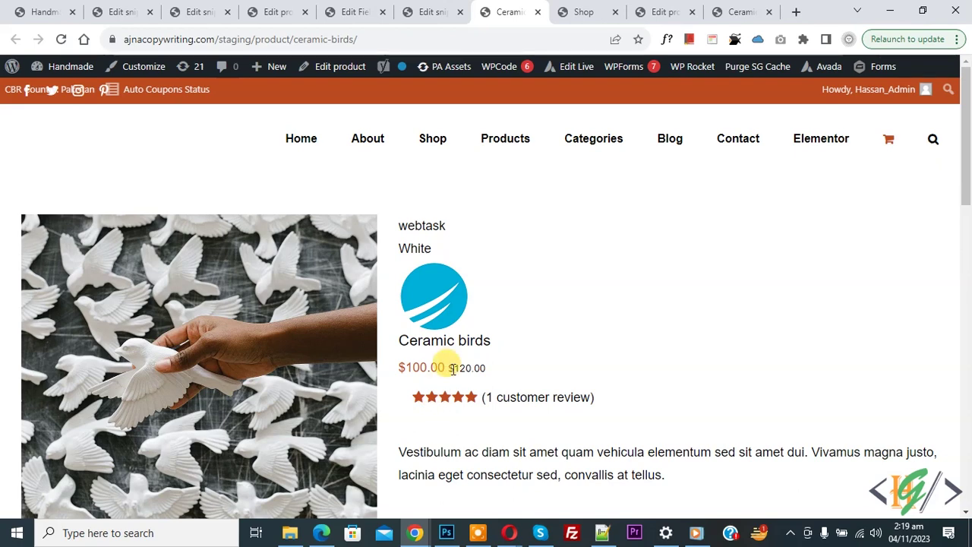
Return to the snippet editor and scroll the code up to line 1.
left_click(426, 11)
scroll(589, 384, "up", 1)
scroll(593, 386, "up", 1)
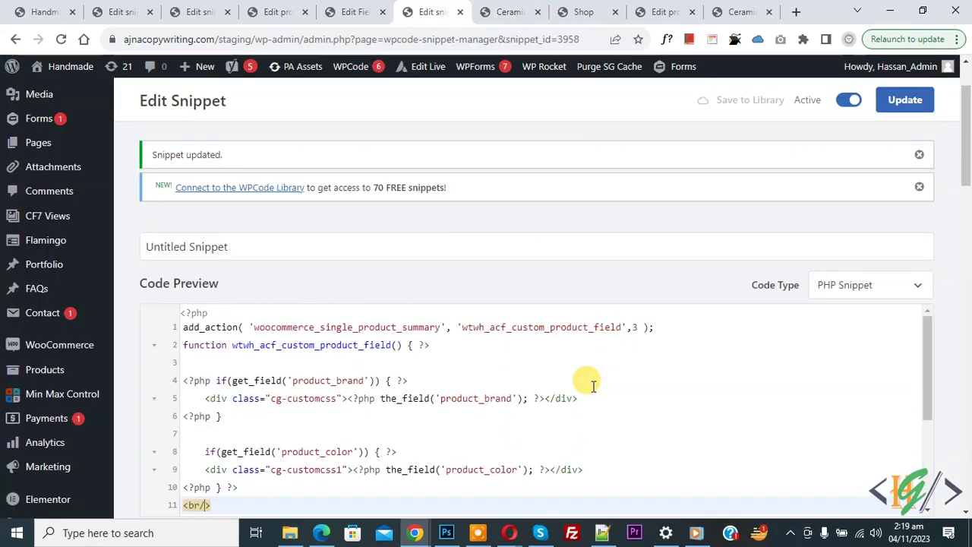
Change the add_action hook priority from 3 to 15 and save the snippet.
left_click(639, 329)
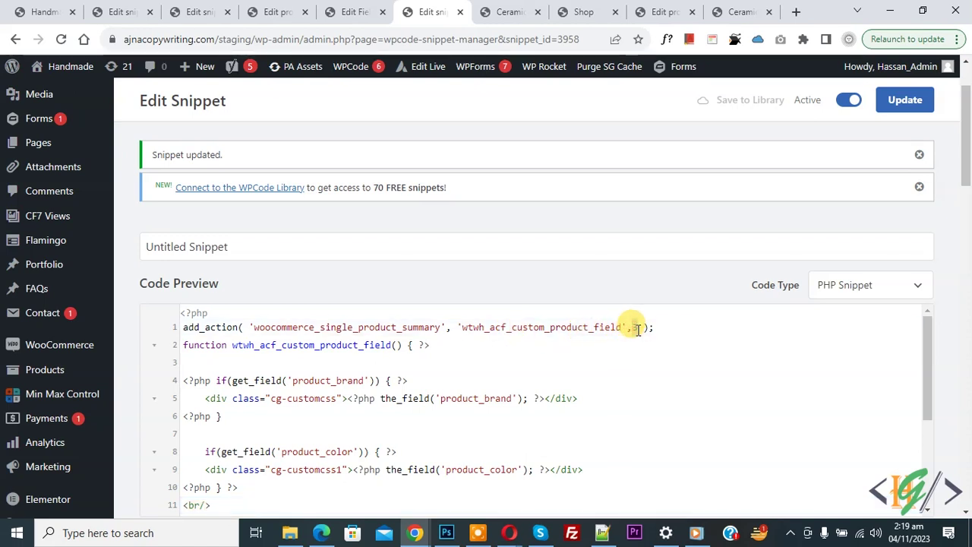
left_click(634, 328)
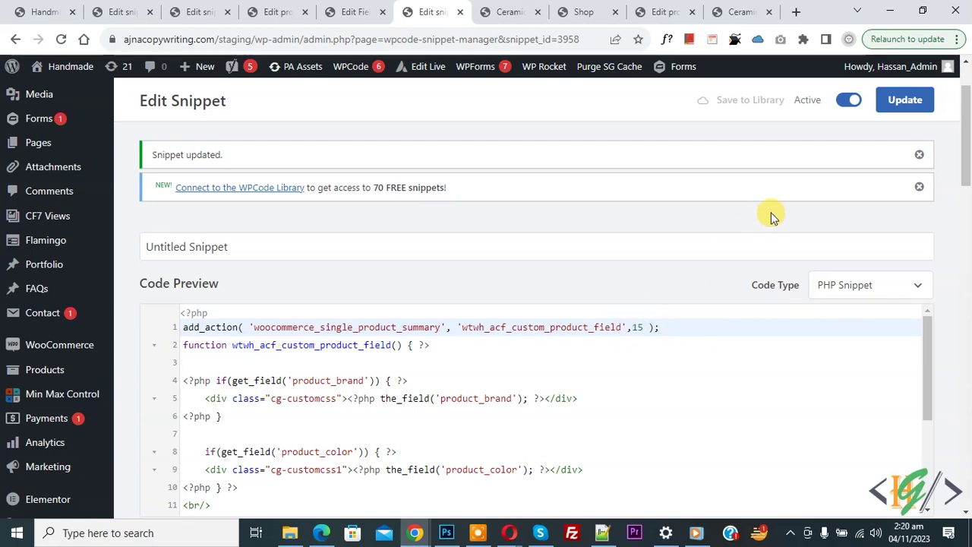
left_click(904, 98)
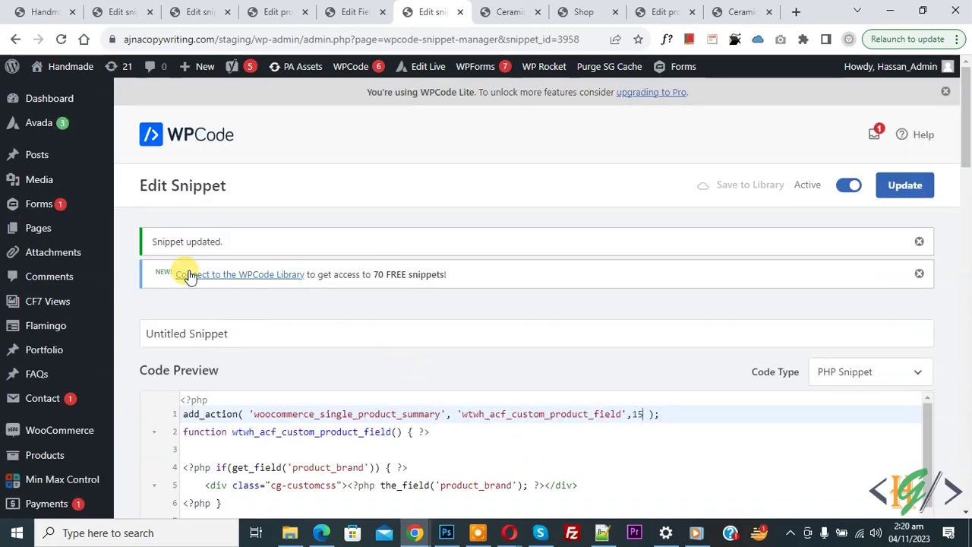
left_click(476, 12)
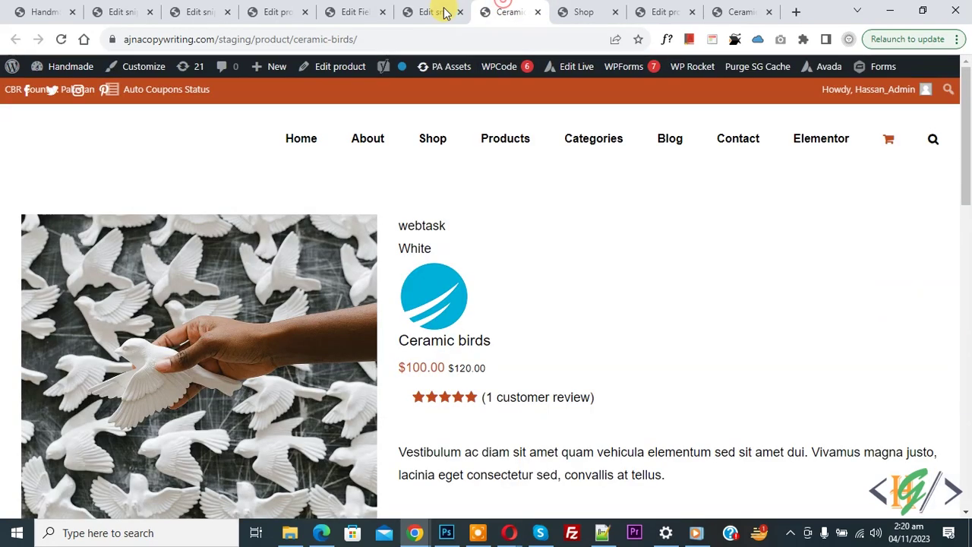
Reload Ceramic birds to verify webtask, White and the logo sit below price and rating.
left_click(61, 39)
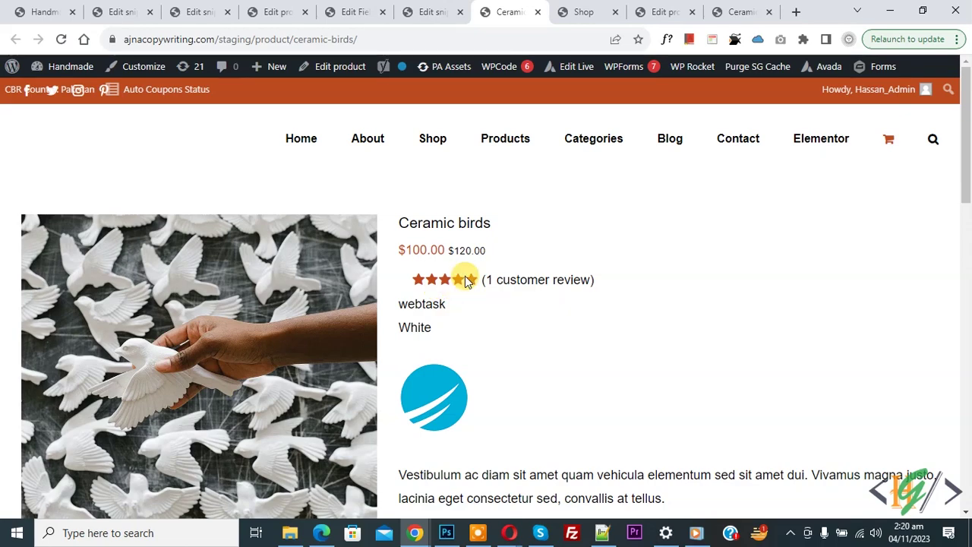
left_click(434, 12)
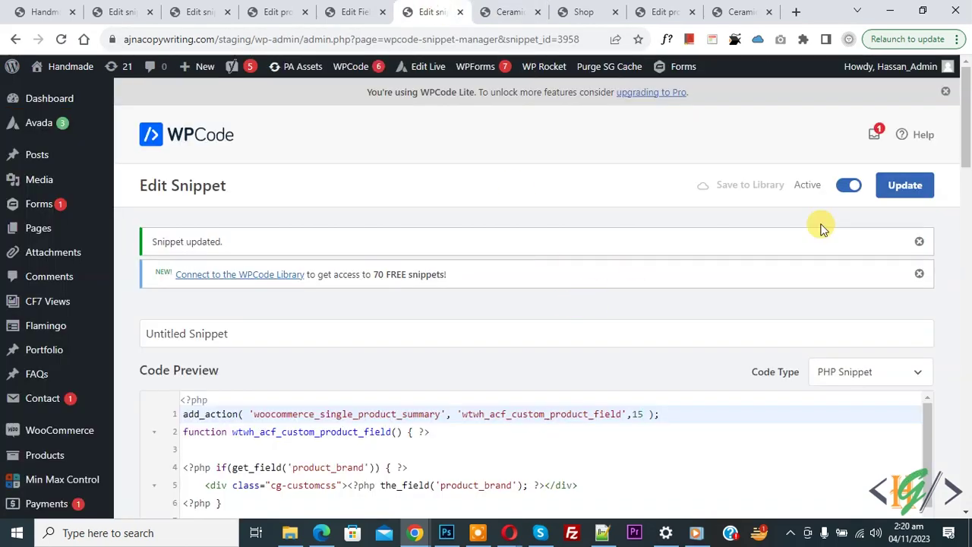
scroll(376, 250, "down", 3)
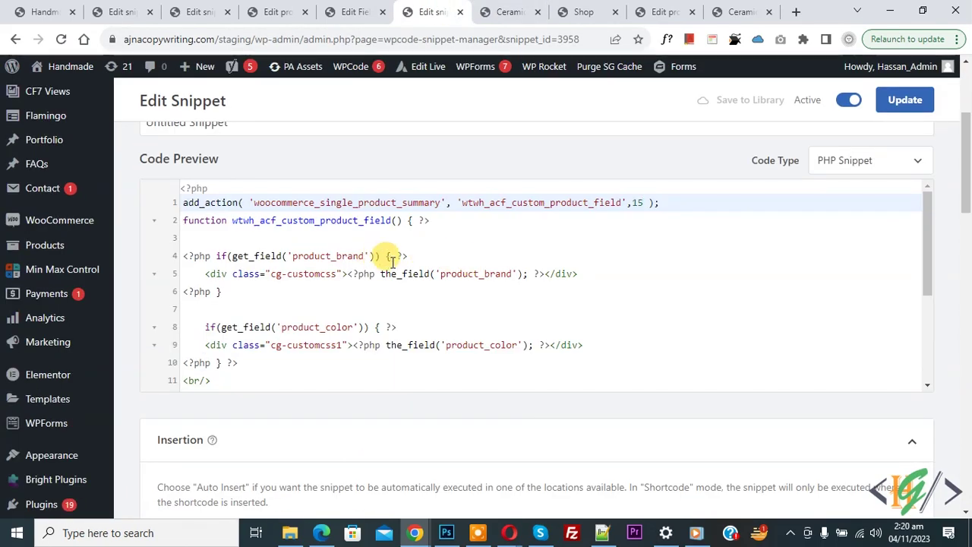
left_click(390, 258)
scroll(349, 256, "down", 2)
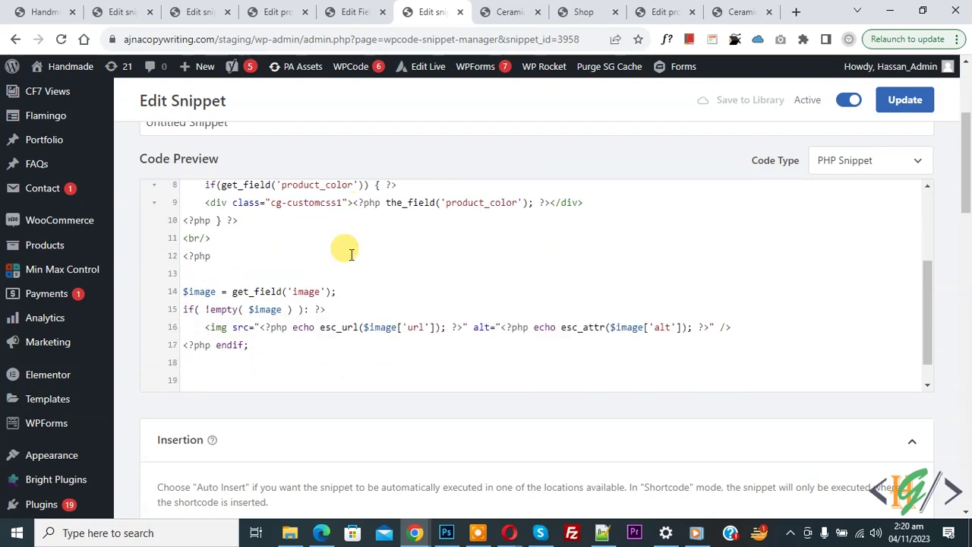
scroll(346, 254, "up", 1)
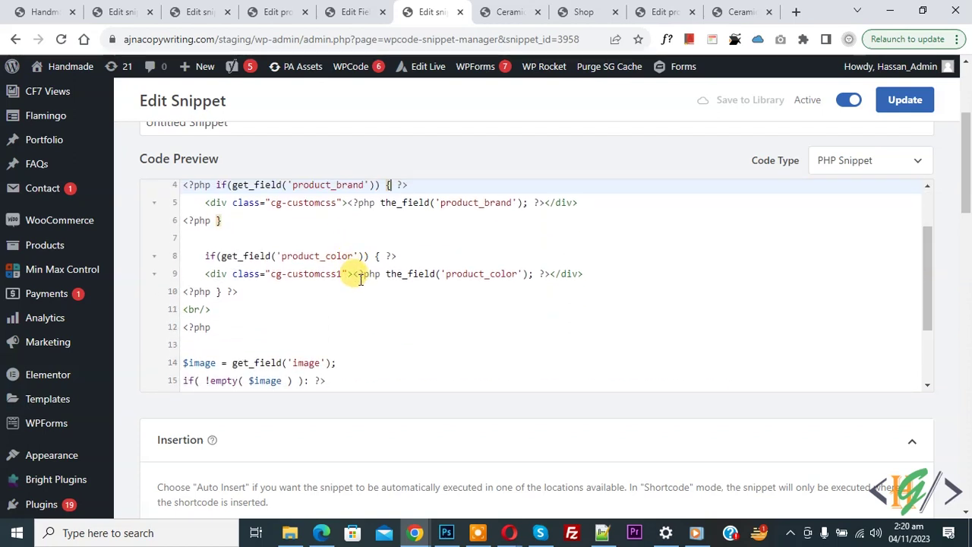
double_click(298, 256)
left_click(413, 296)
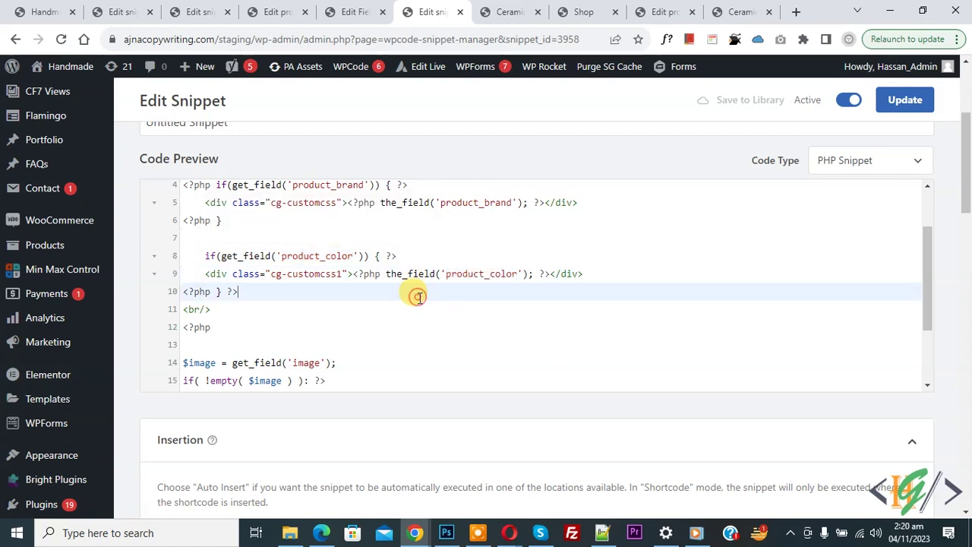
scroll(376, 264, "down", 1)
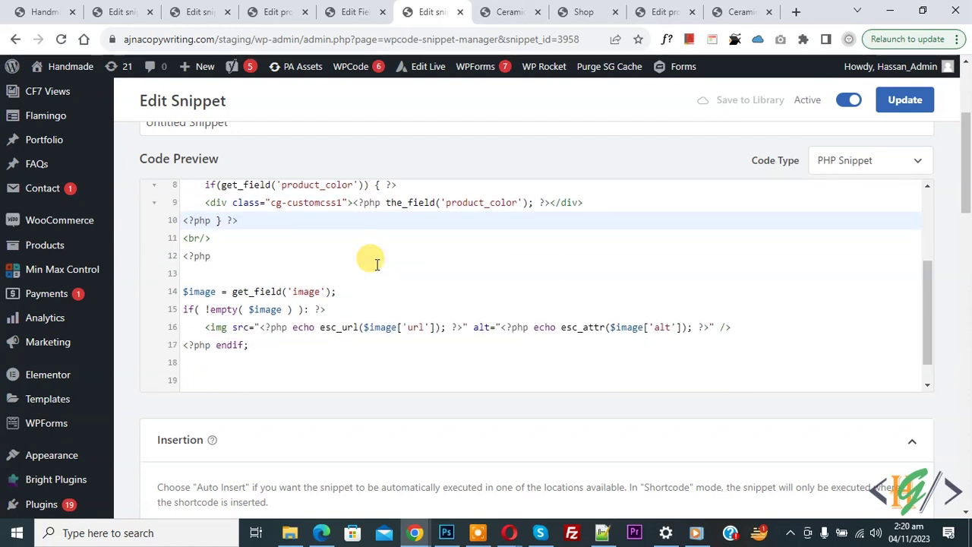